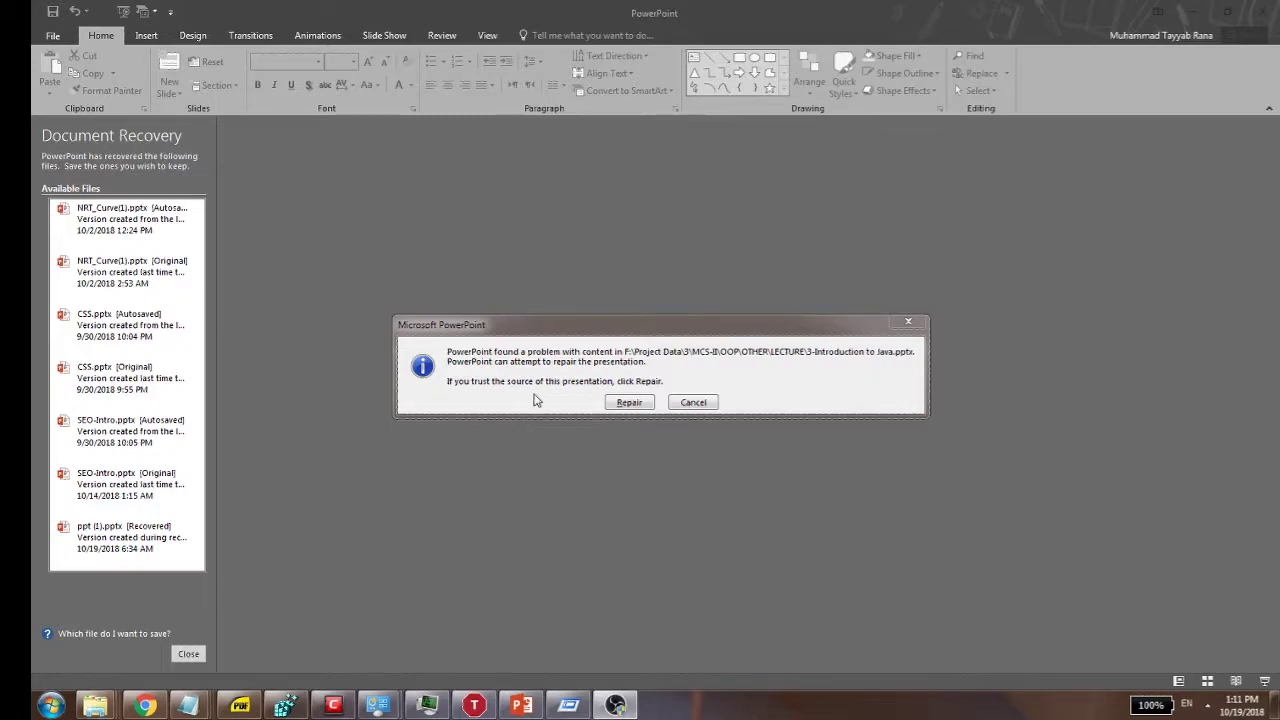
- Let the repair fail, reopen 3-Introduction to Java.pptx from LECTURE, and dismiss both can't-read errors
{"action": "left_click", "coordinate": [615, 401]}
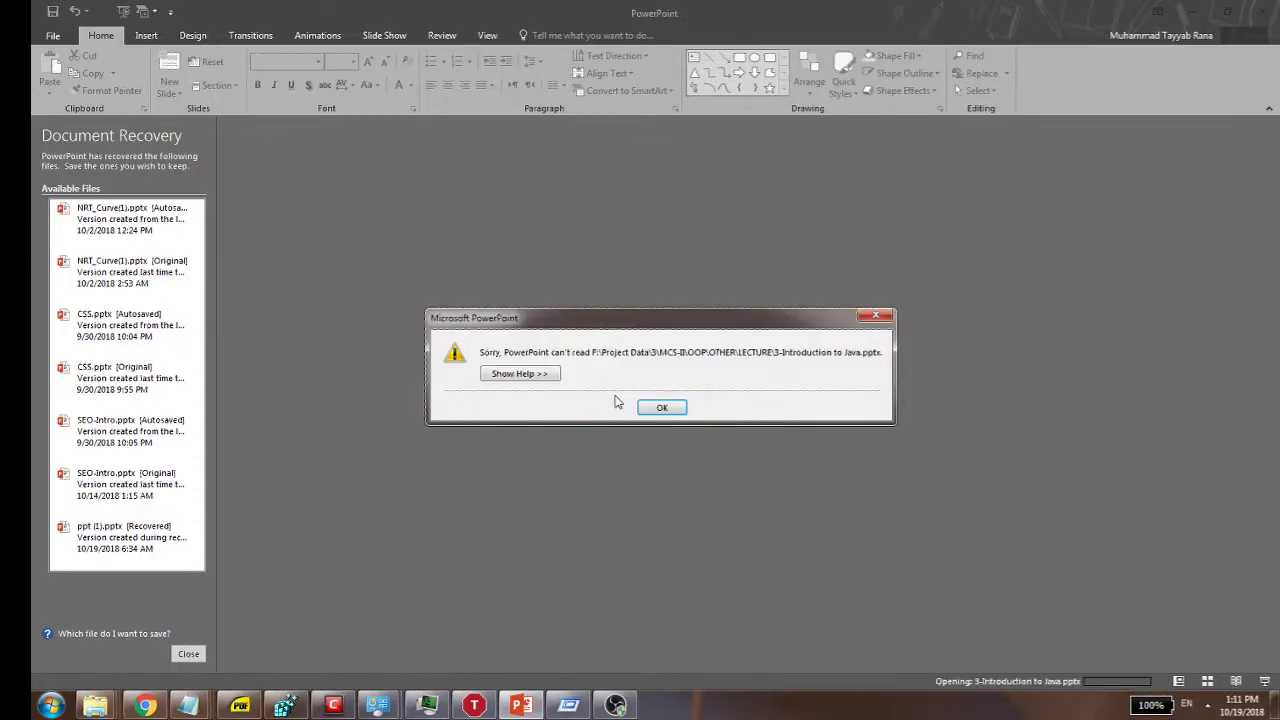
{"action": "left_click", "coordinate": [643, 409]}
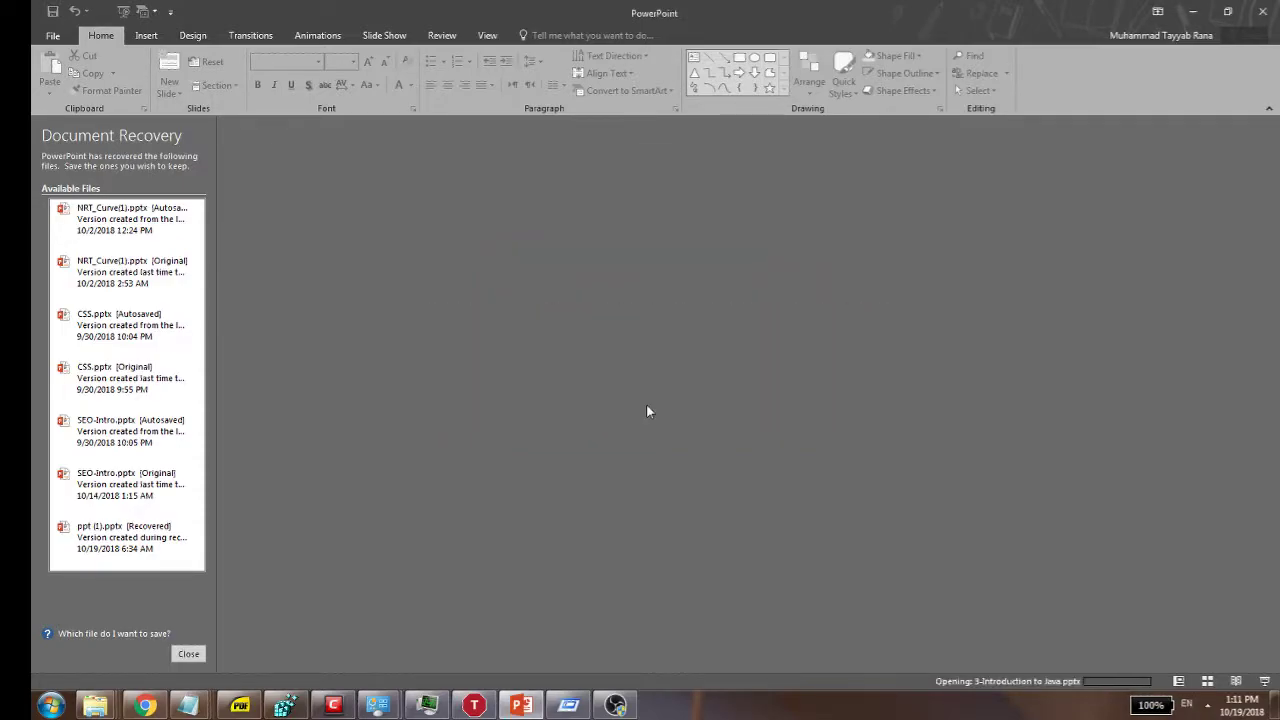
{"action": "mouse_move", "coordinate": [95, 706]}
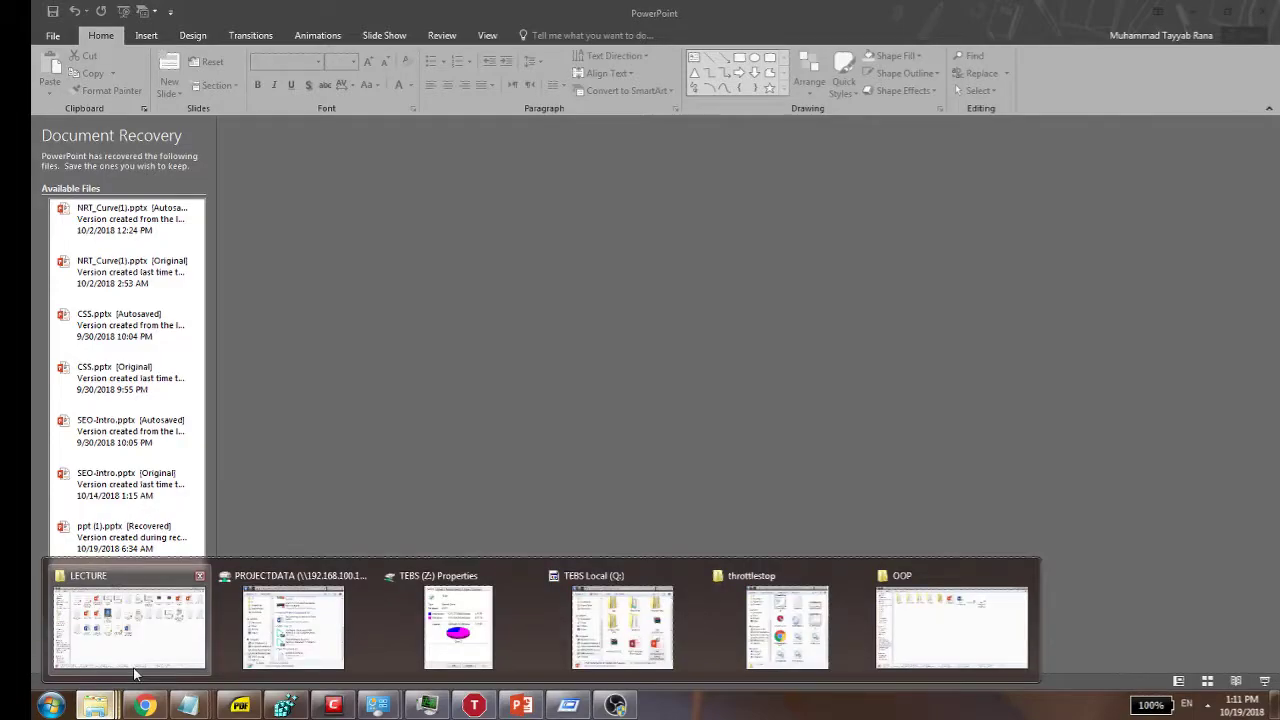
{"action": "left_click", "coordinate": [949, 623]}
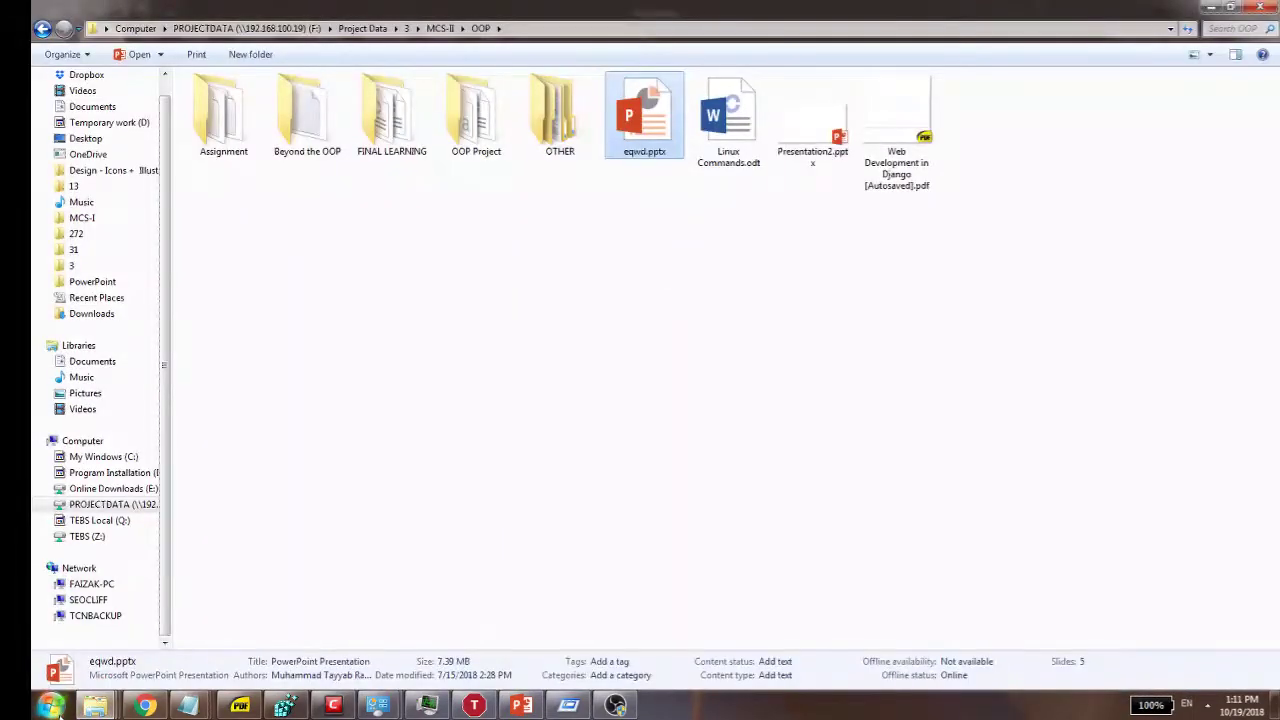
{"action": "mouse_move", "coordinate": [95, 706]}
{"action": "left_click", "coordinate": [129, 620]}
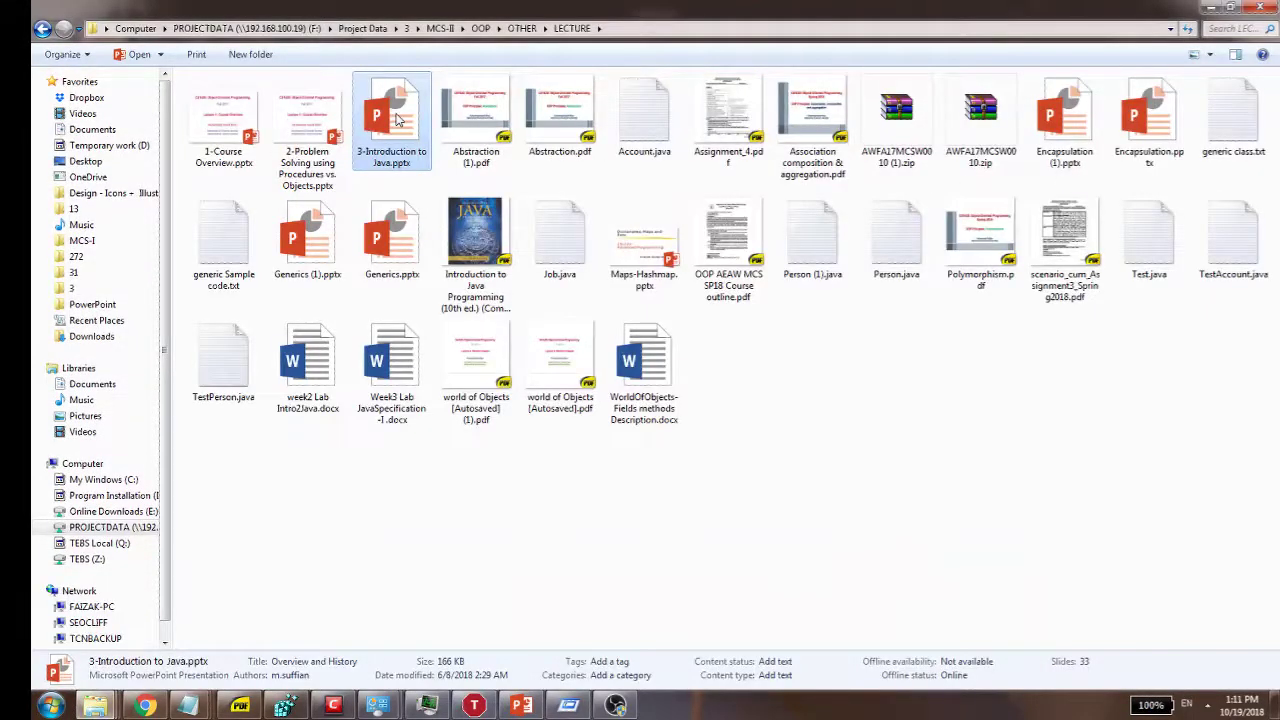
{"action": "double_click", "coordinate": [396, 117]}
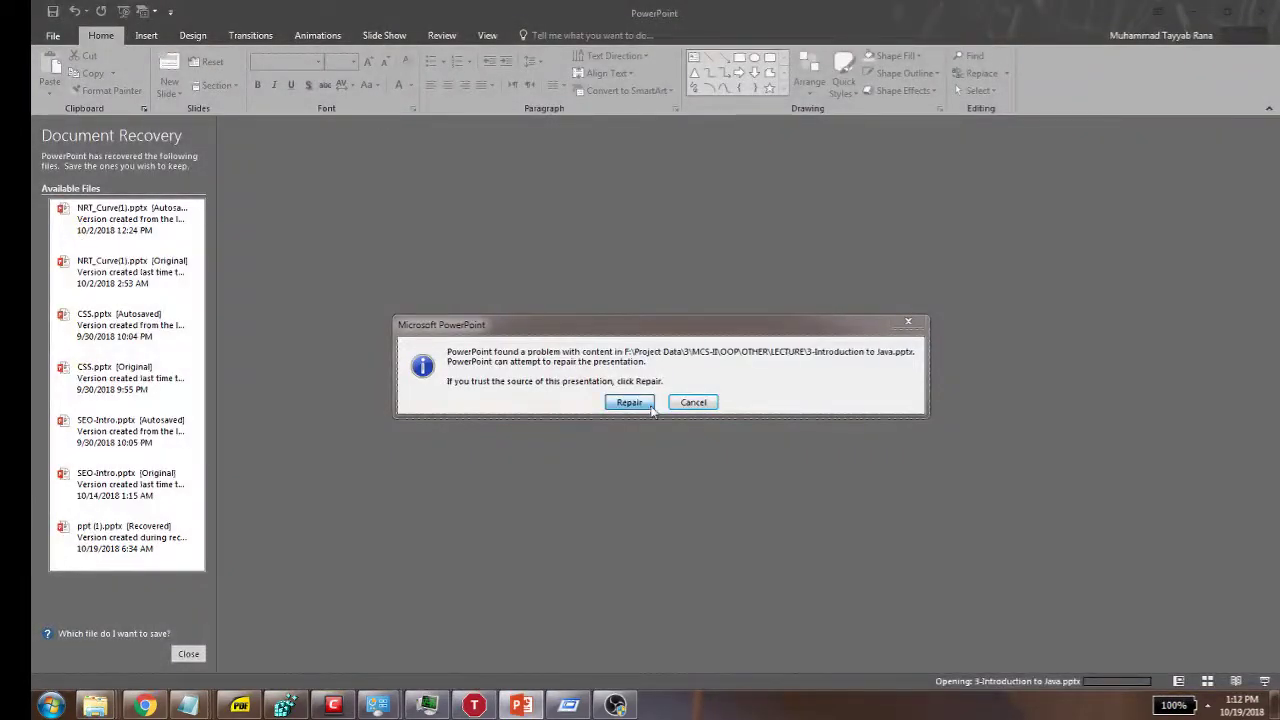
{"action": "left_click", "coordinate": [629, 403]}
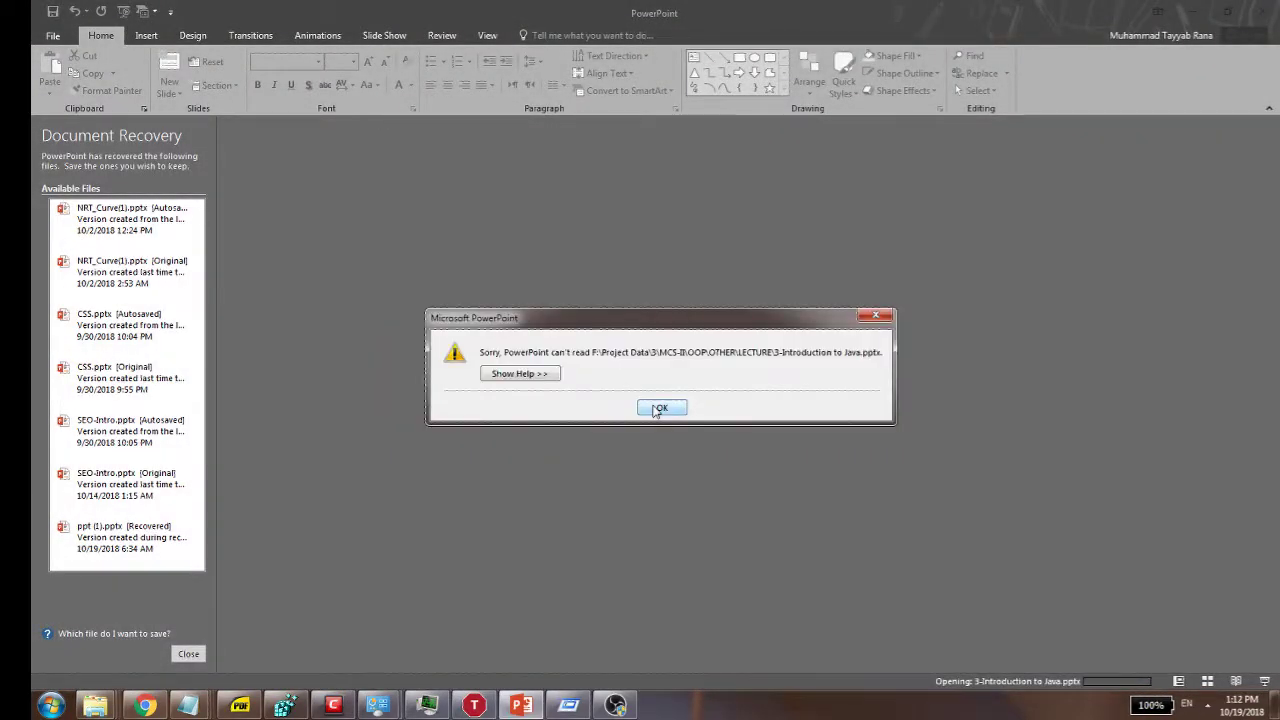
{"action": "left_click", "coordinate": [659, 408]}
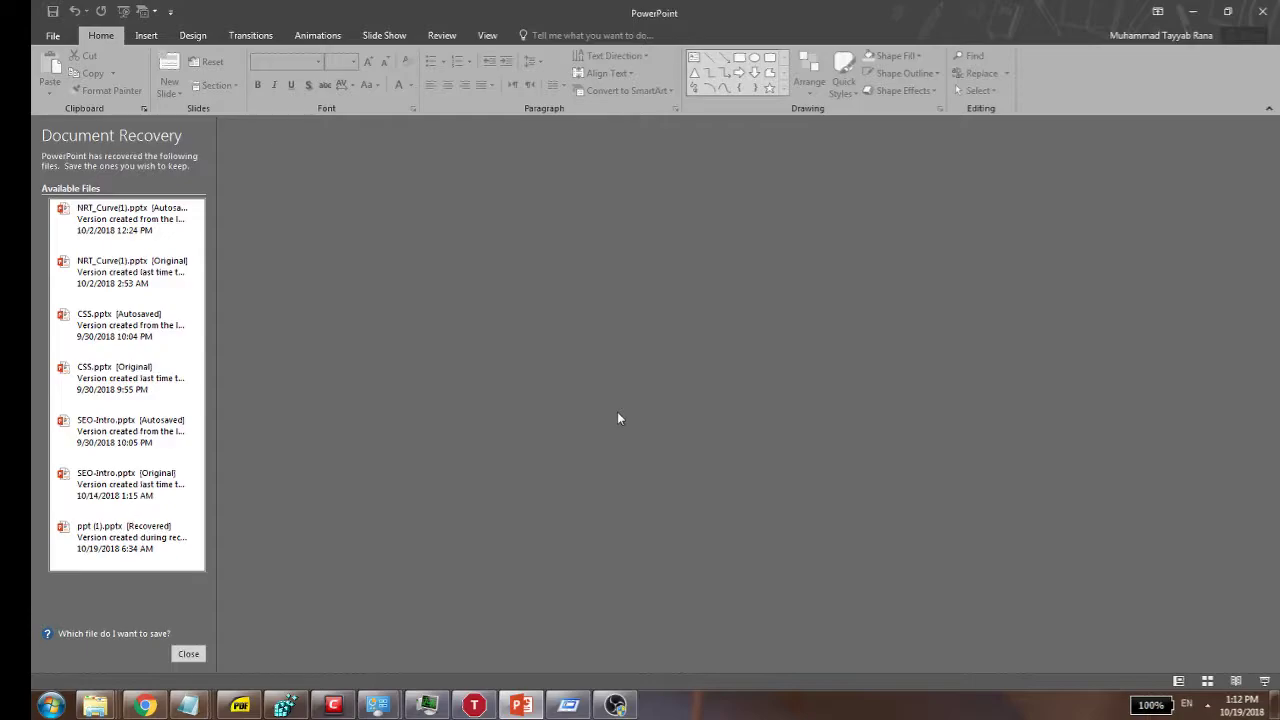
- Search the Start menu for 'compon' and launch Component Services
{"action": "key", "text": "super"}
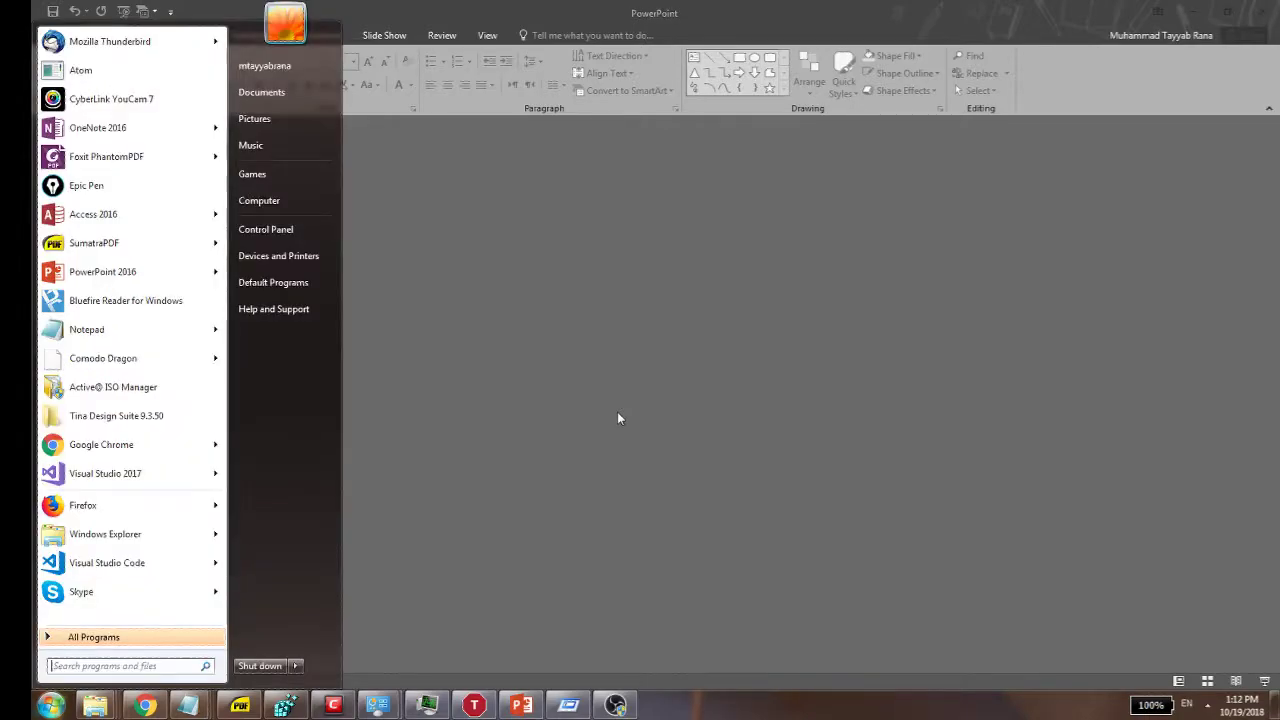
{"action": "key", "text": "super+r"}
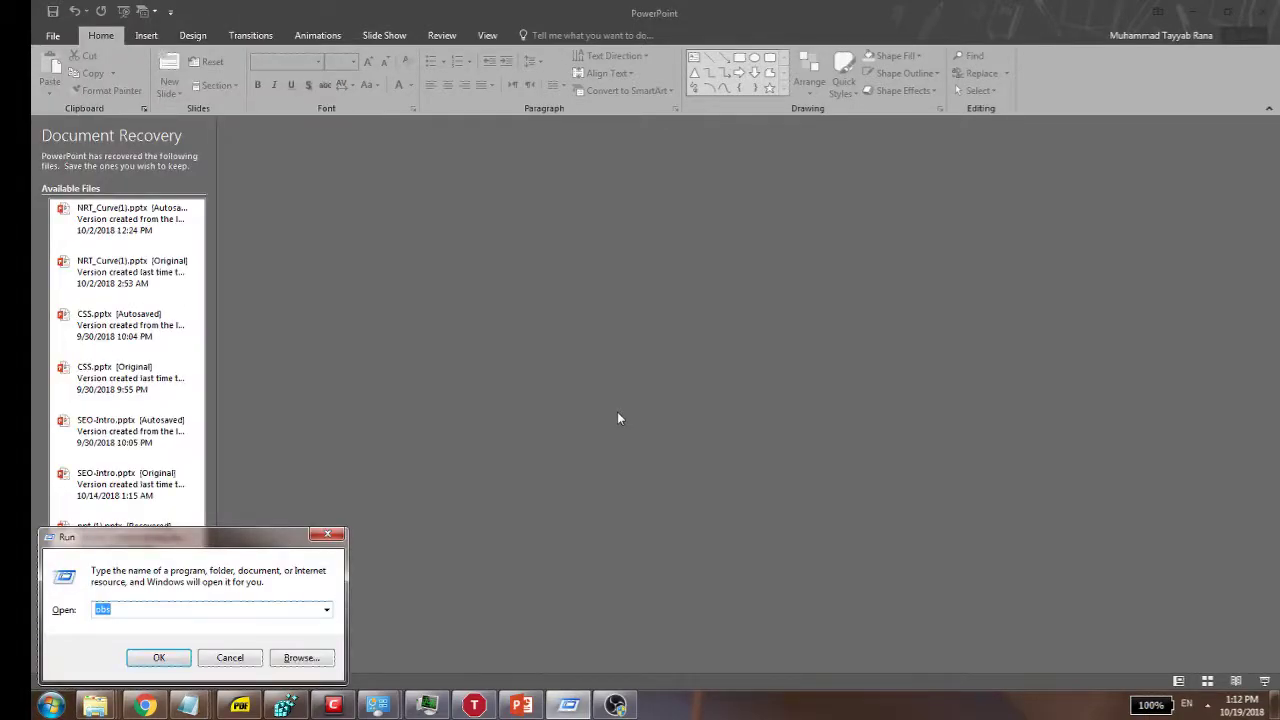
{"action": "key", "text": "super"}
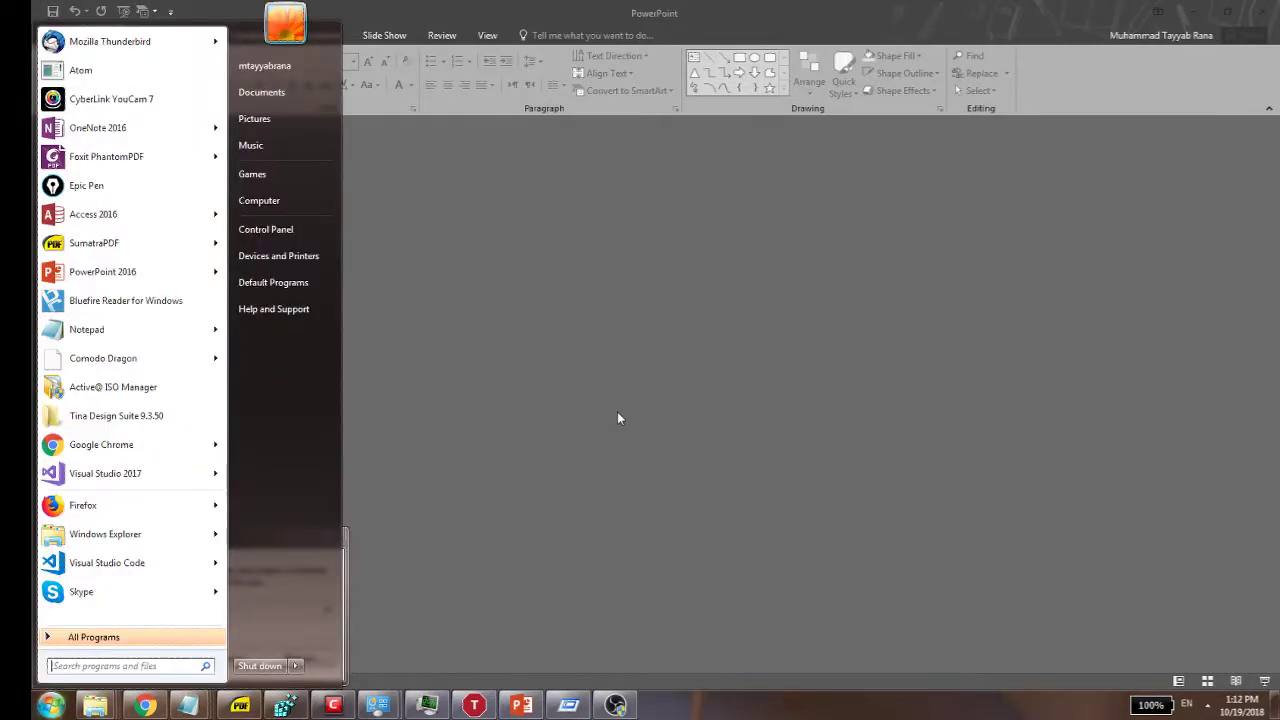
{"action": "type", "text": "comp"}
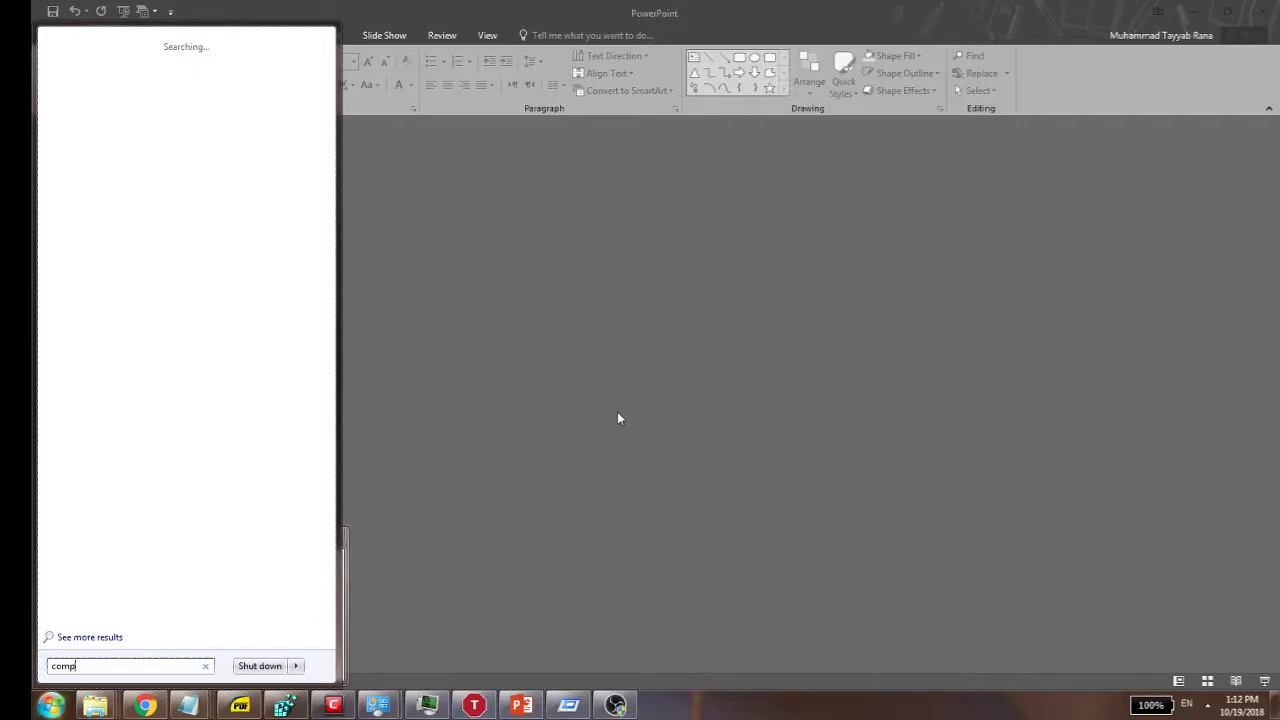
{"action": "type", "text": "on"}
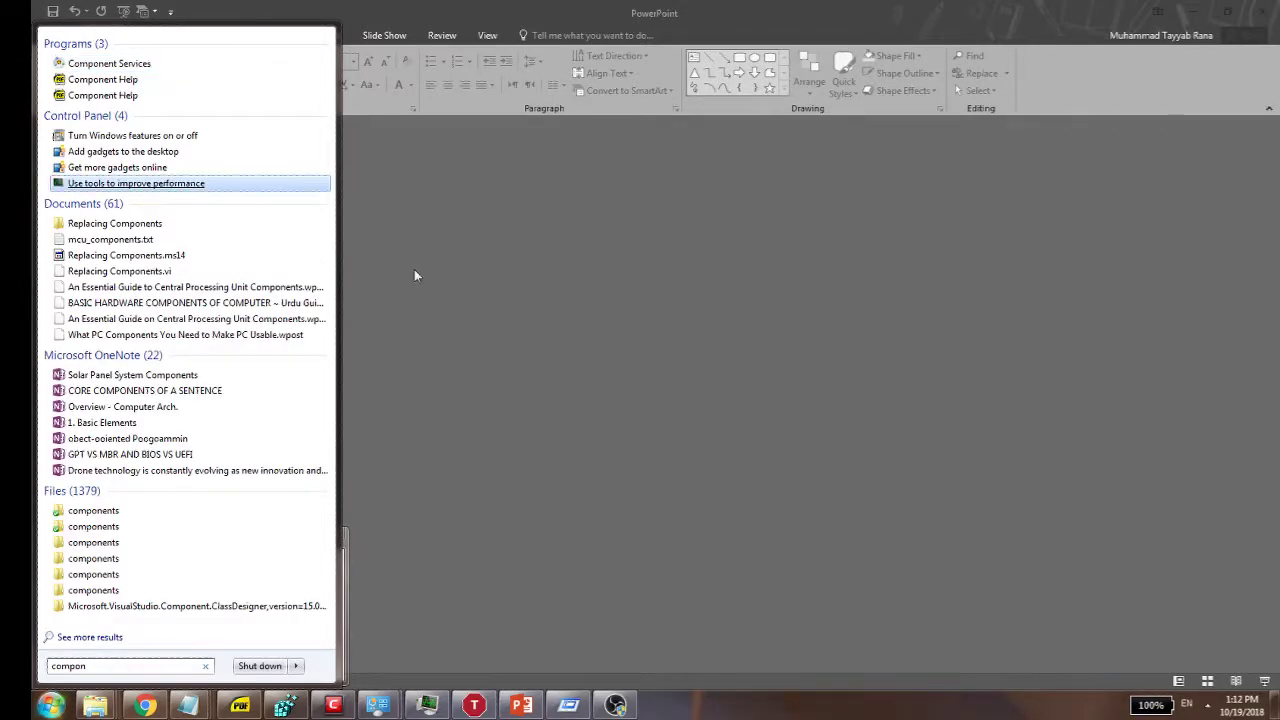
{"action": "left_click", "coordinate": [102, 63]}
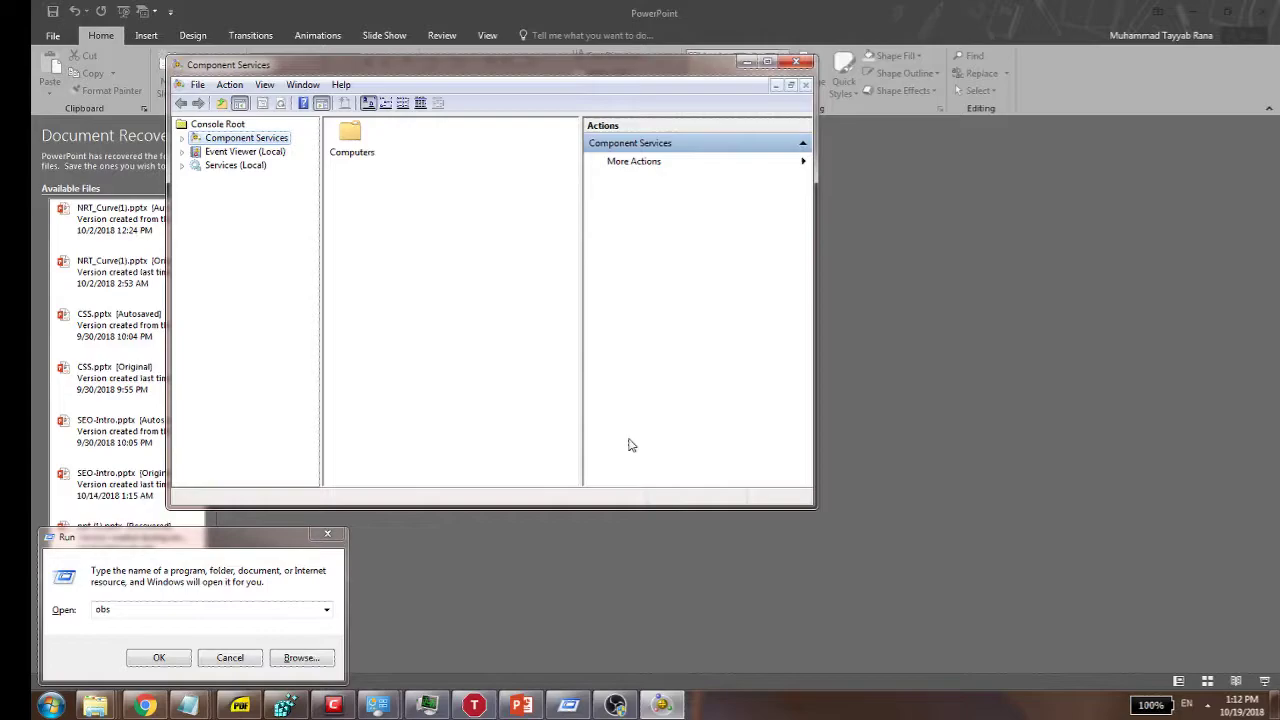
- Expand Component Services > Computers and open the Properties of My Computer
{"action": "double_click", "coordinate": [214, 141]}
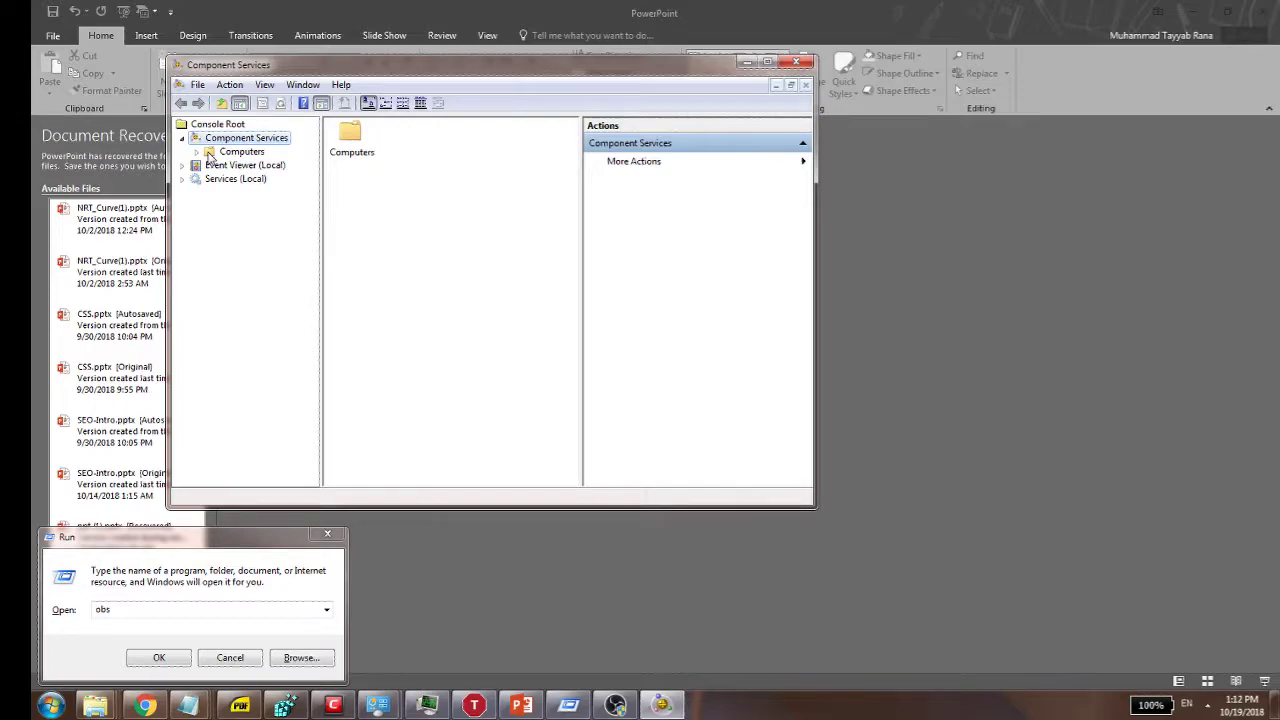
{"action": "left_click", "coordinate": [209, 153]}
{"action": "double_click", "coordinate": [203, 151]}
{"action": "left_click", "coordinate": [225, 166]}
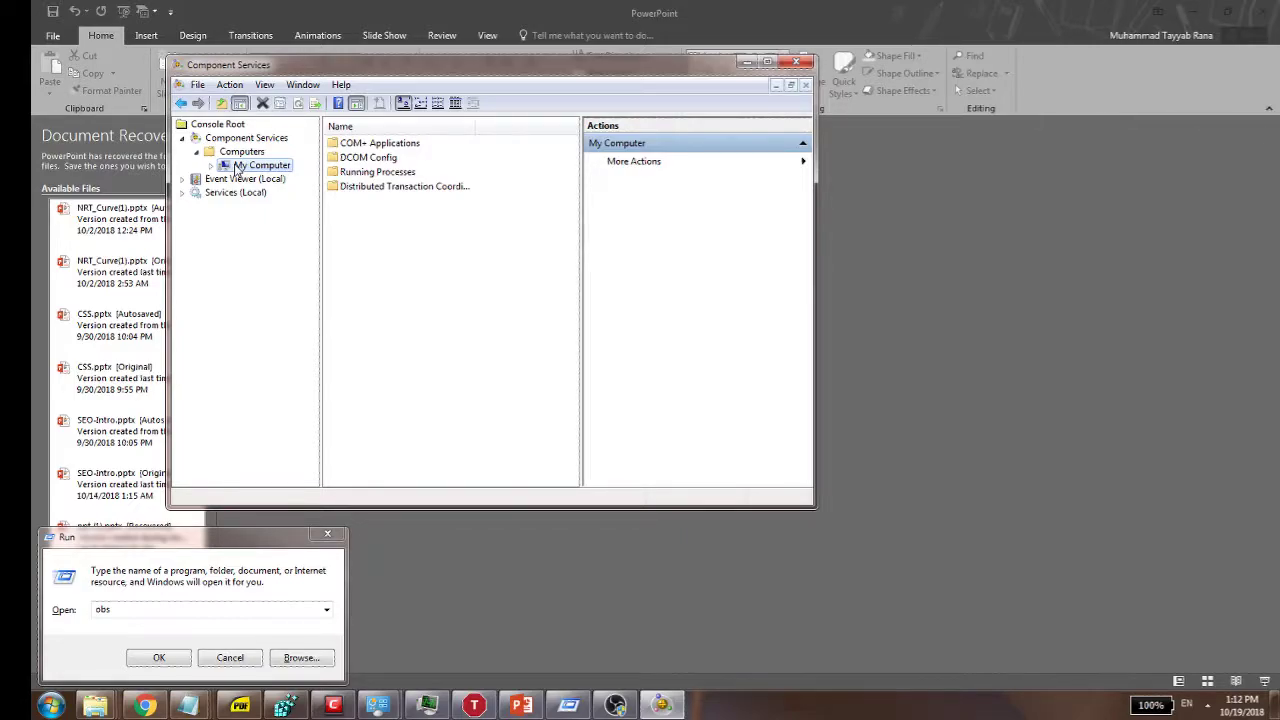
{"action": "right_click", "coordinate": [237, 167]}
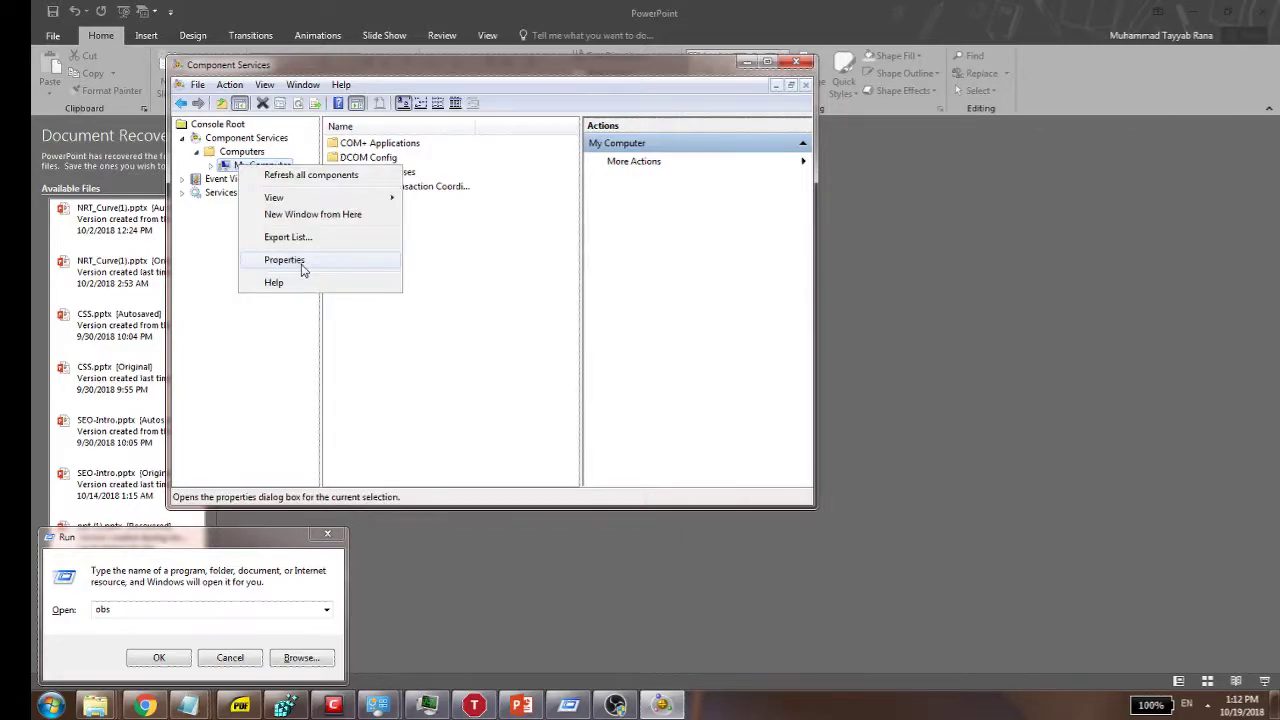
{"action": "left_click", "coordinate": [303, 270]}
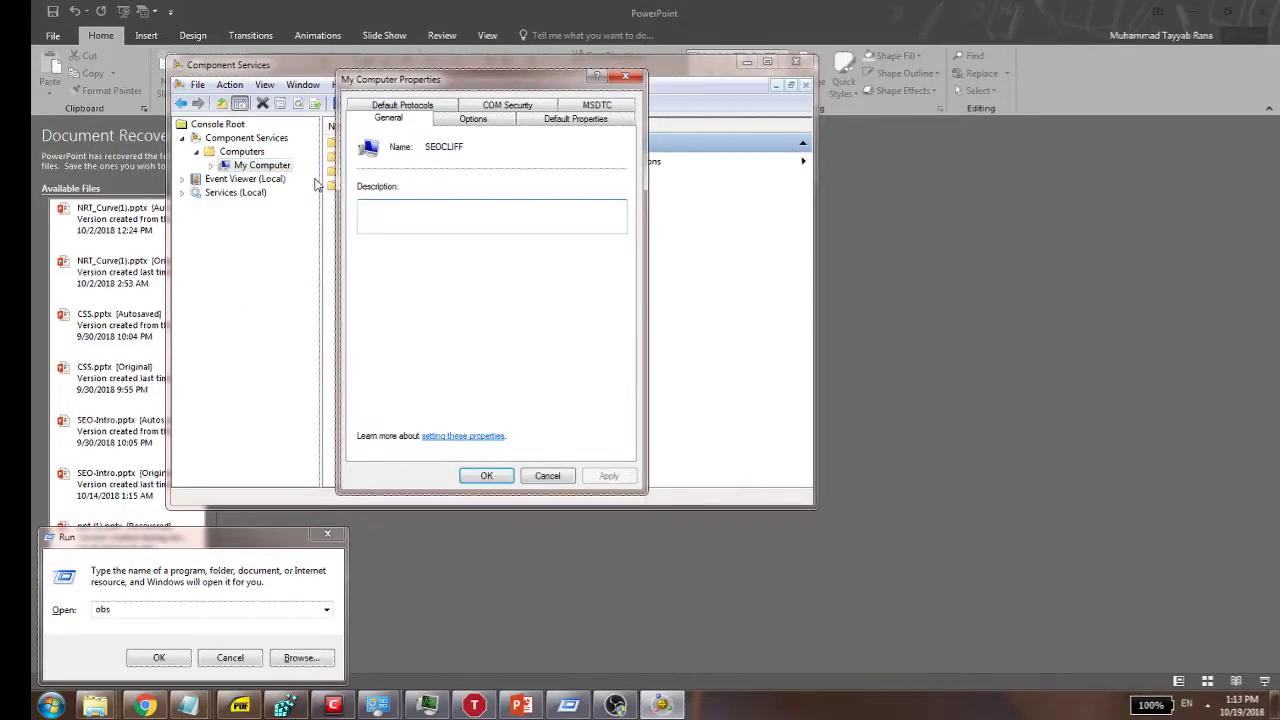
- Turn off Enable Distributed COM under Default Properties, apply it, and confirm the DCOM warning
{"action": "left_click", "coordinate": [561, 119]}
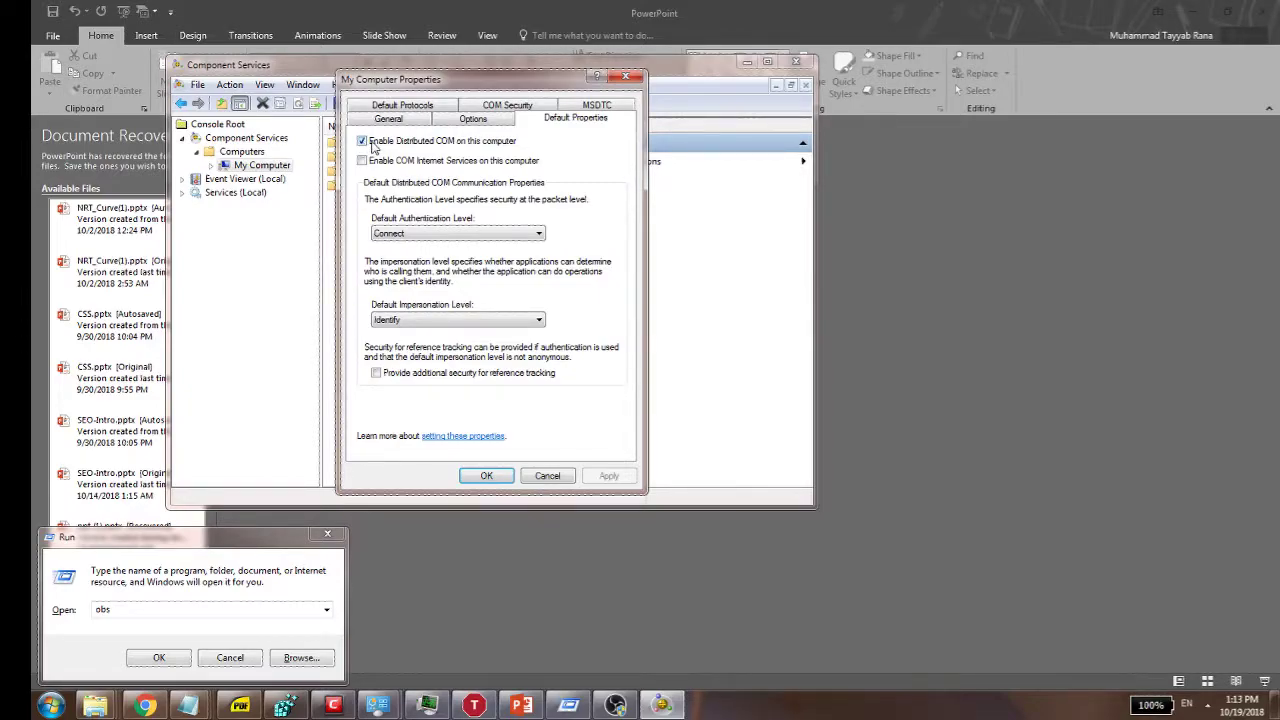
{"action": "left_click", "coordinate": [362, 141]}
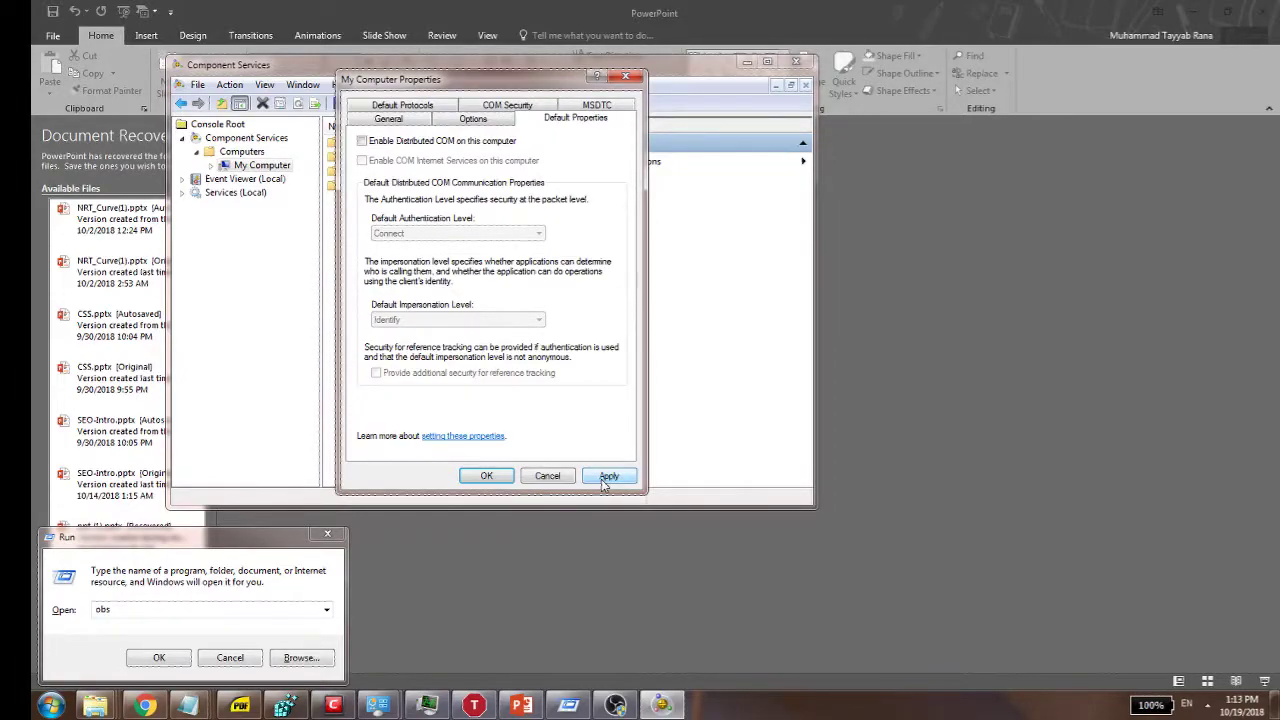
{"action": "left_click", "coordinate": [603, 479]}
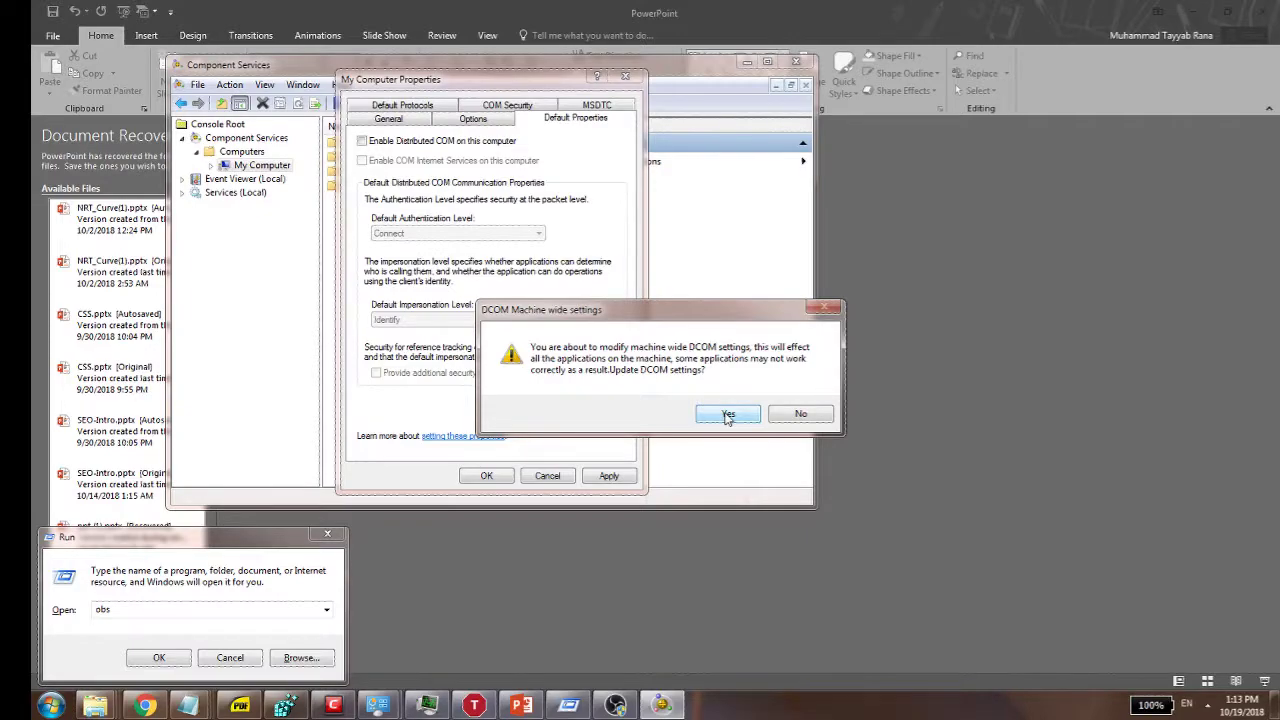
{"action": "left_click", "coordinate": [728, 417]}
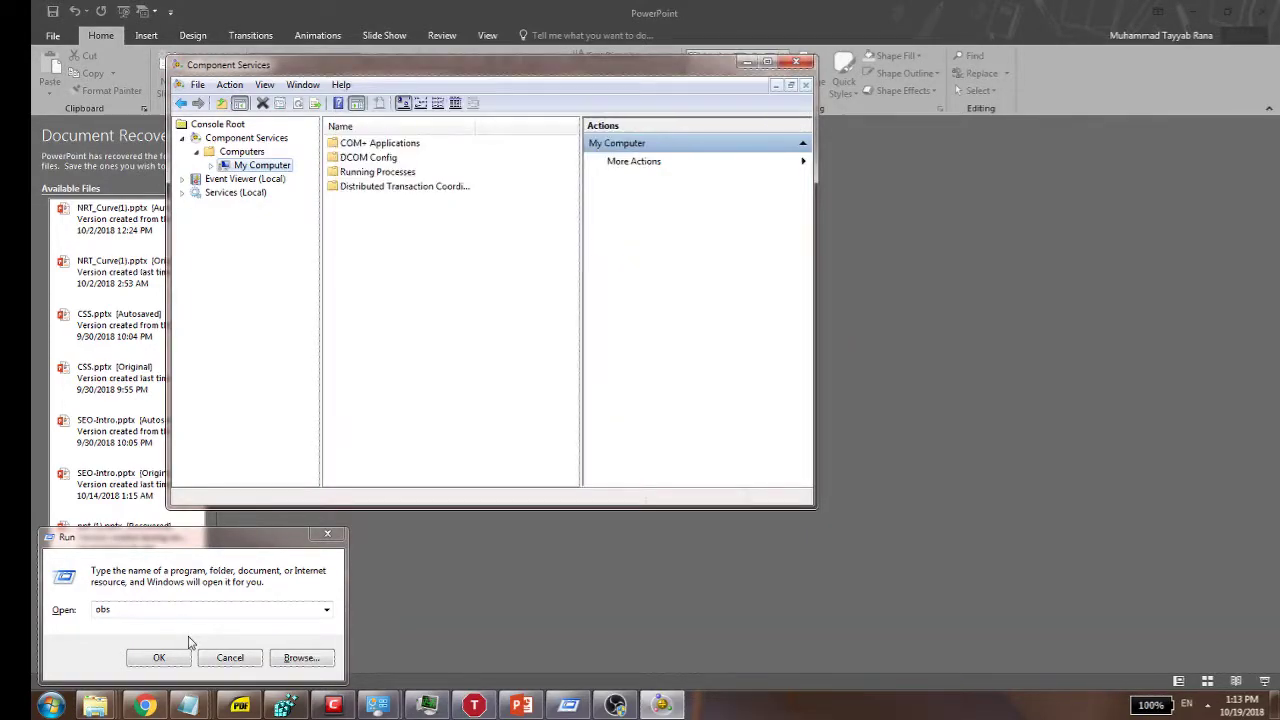
- Open 3-Introduction to Java.pptx from the LECTURE window and dismiss the can't-read error
{"action": "left_click", "coordinate": [95, 705]}
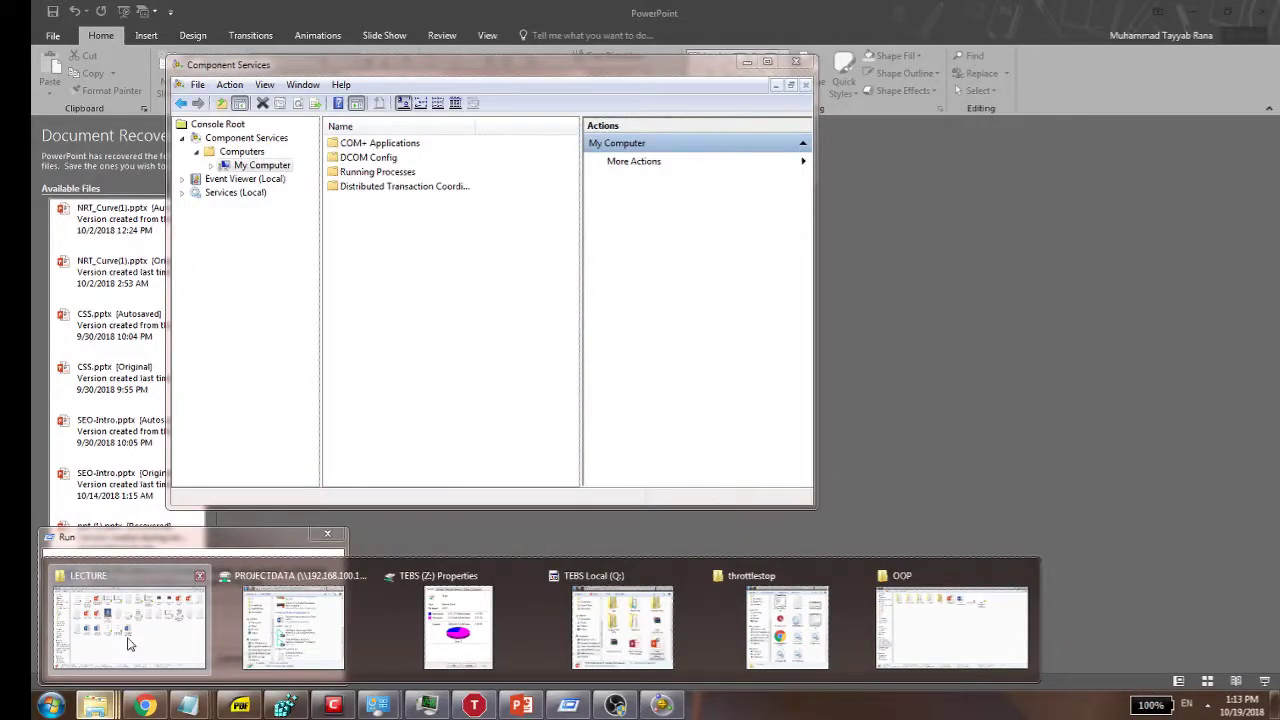
{"action": "left_click", "coordinate": [128, 643]}
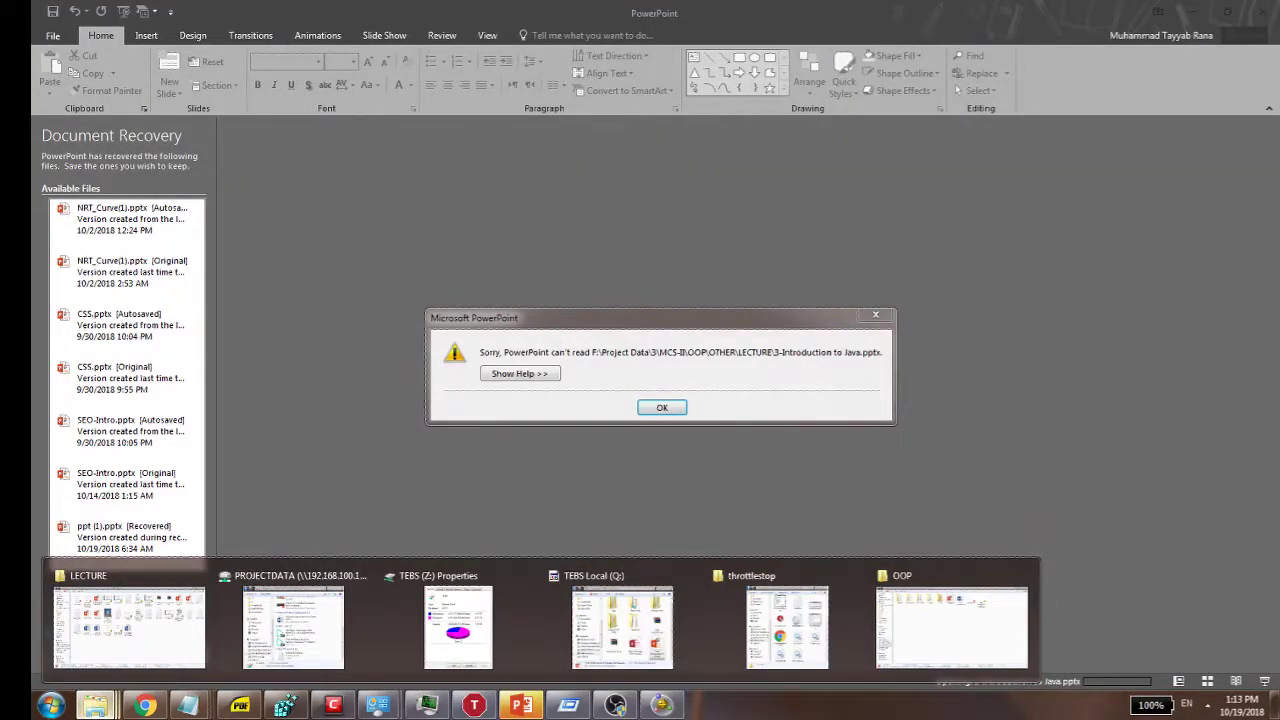
{"action": "key", "text": "Return"}
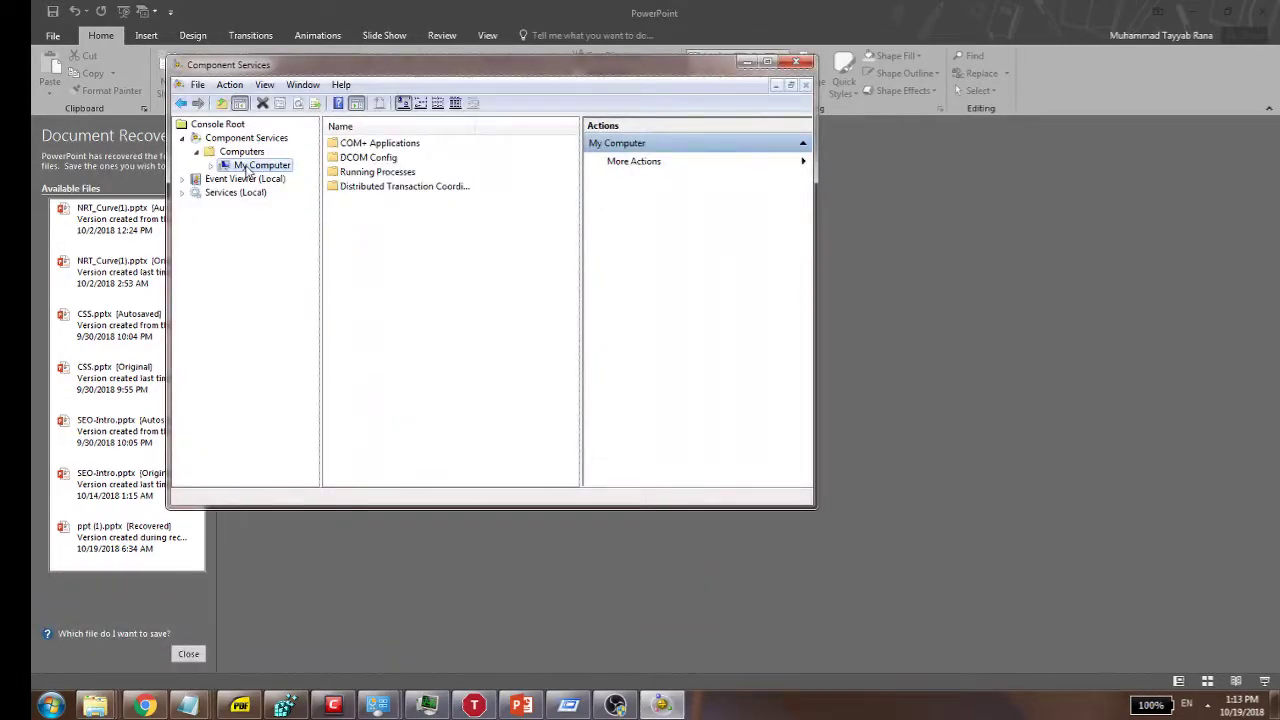
- Re-enable Distributed COM in My Computer's Default Properties and confirm the machine-wide change
{"action": "right_click", "coordinate": [248, 172]}
{"action": "left_click", "coordinate": [300, 290]}
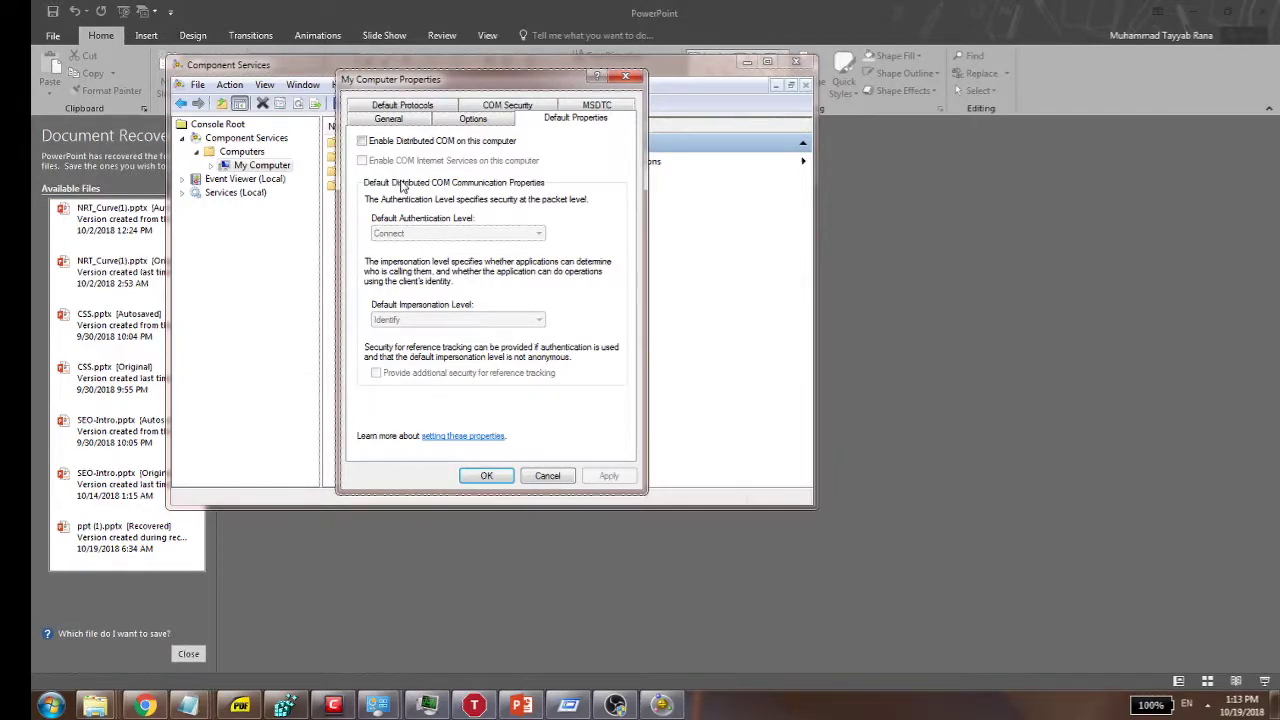
{"action": "left_click", "coordinate": [362, 141]}
{"action": "left_click", "coordinate": [608, 477]}
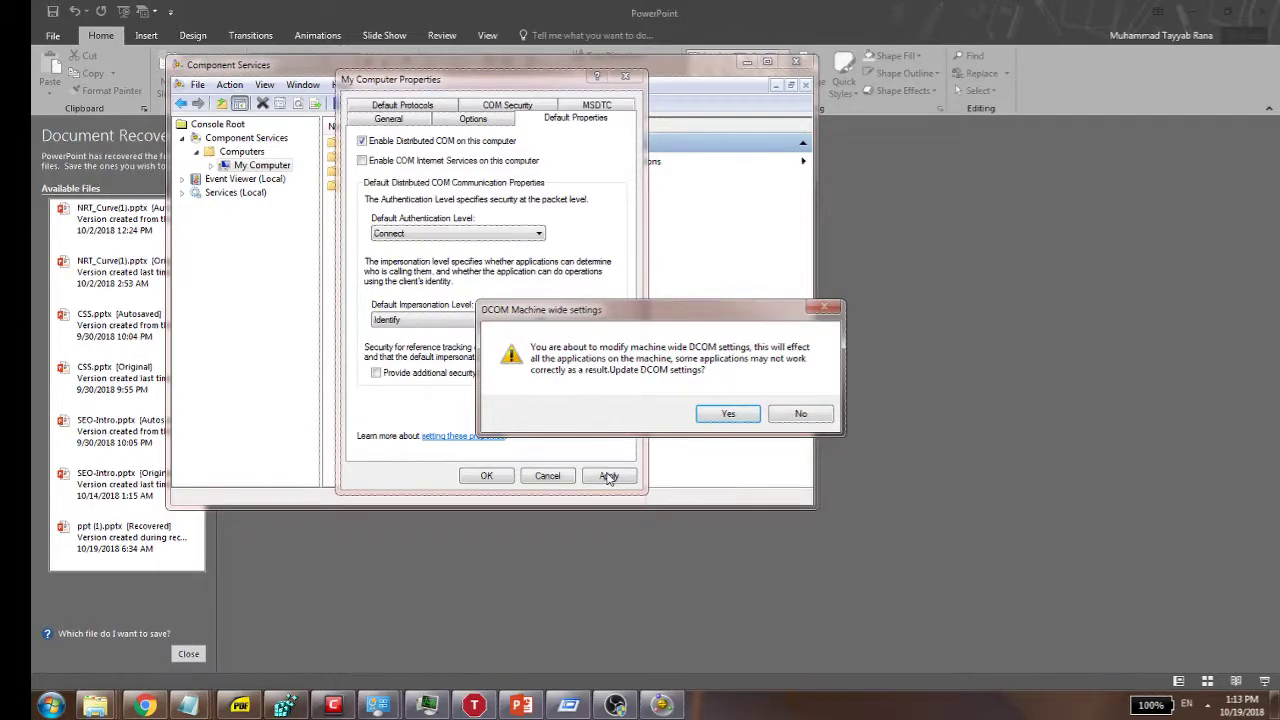
{"action": "left_click", "coordinate": [728, 413]}
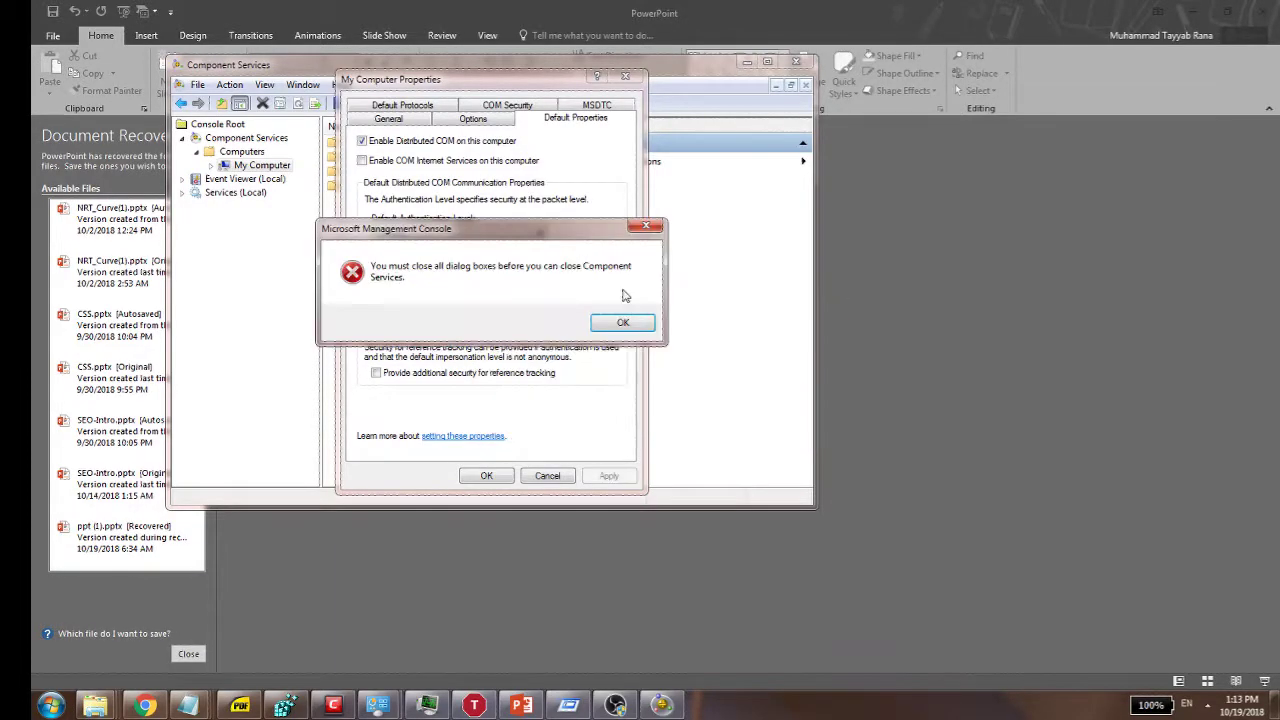
- Dismiss the MMC error, then reopen and close My Computer's properties
{"action": "left_click", "coordinate": [615, 322]}
{"action": "left_click", "coordinate": [489, 477]}
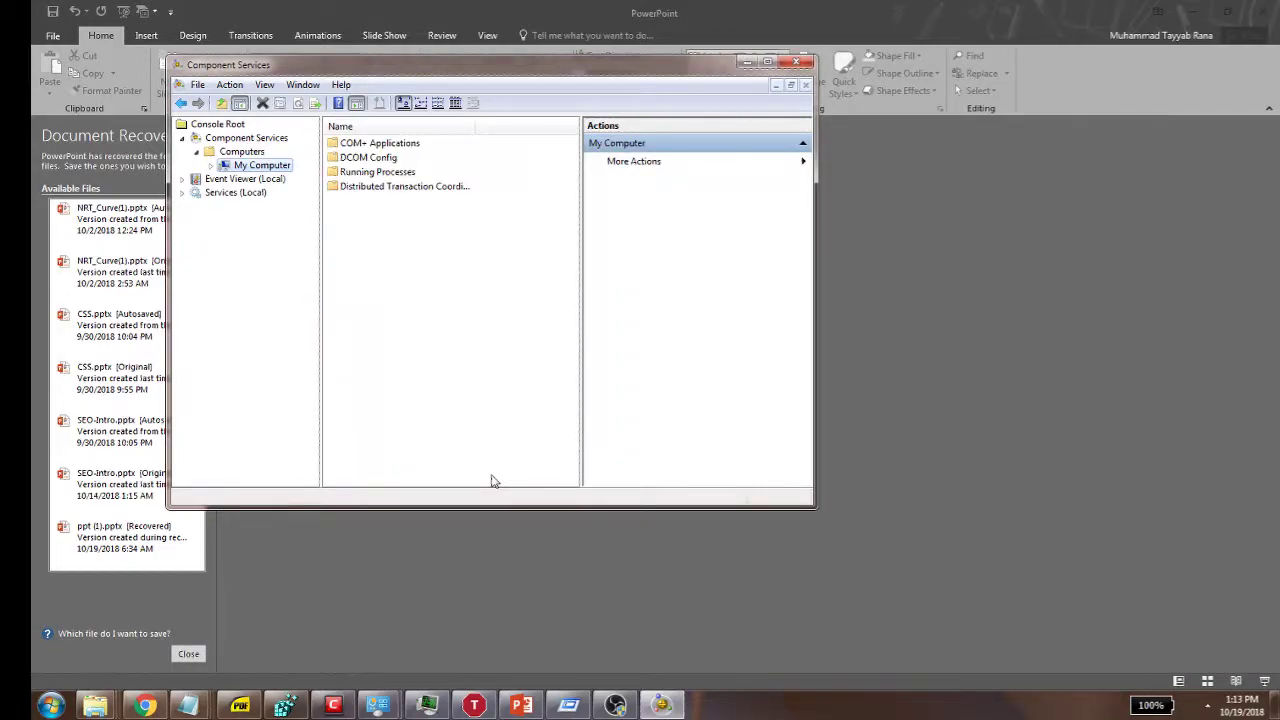
{"action": "key", "text": "alt+Return"}
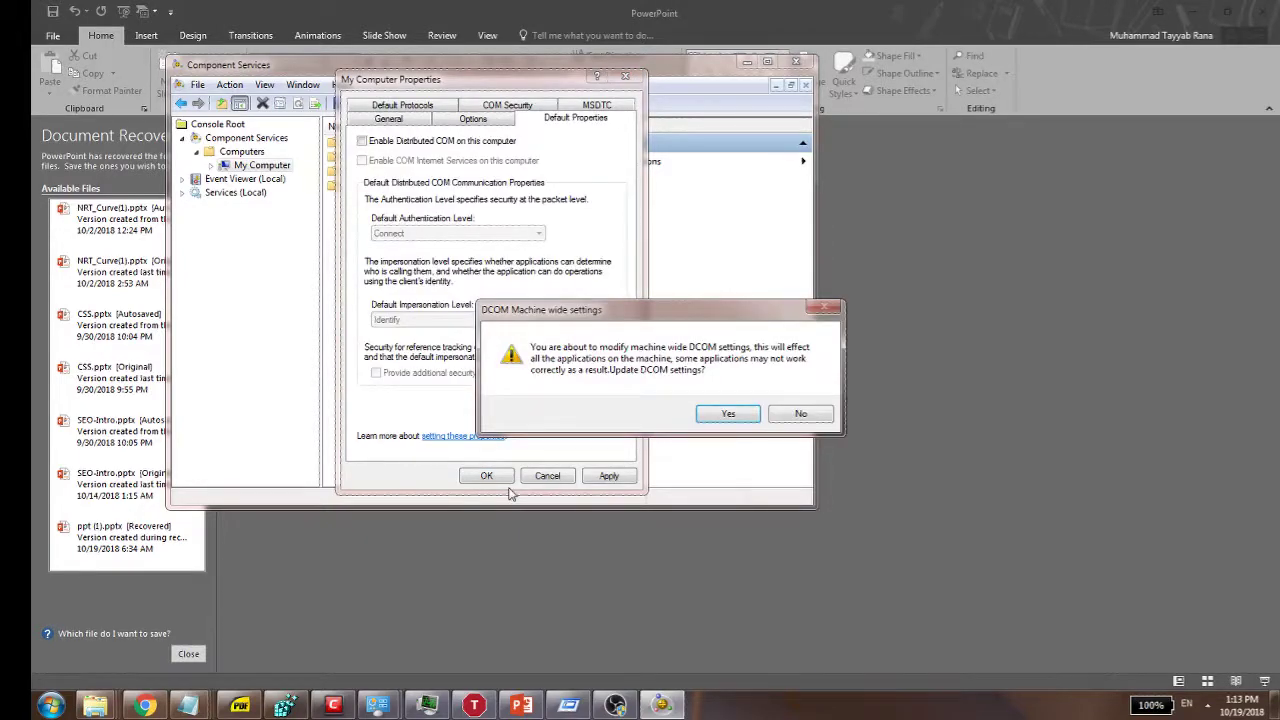
{"action": "key", "text": "Return"}
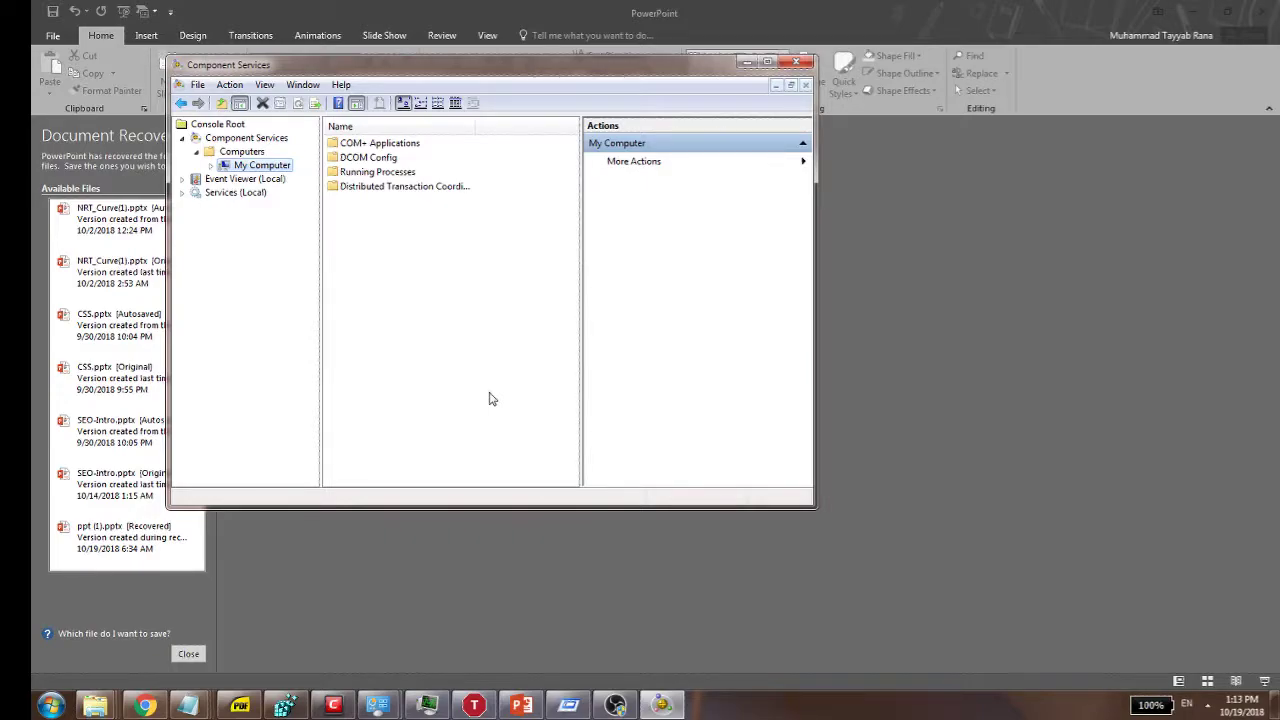
- Close Component Services and PowerPoint, choosing 'No, remove the files' for recovered presentations
{"action": "left_click", "coordinate": [795, 62]}
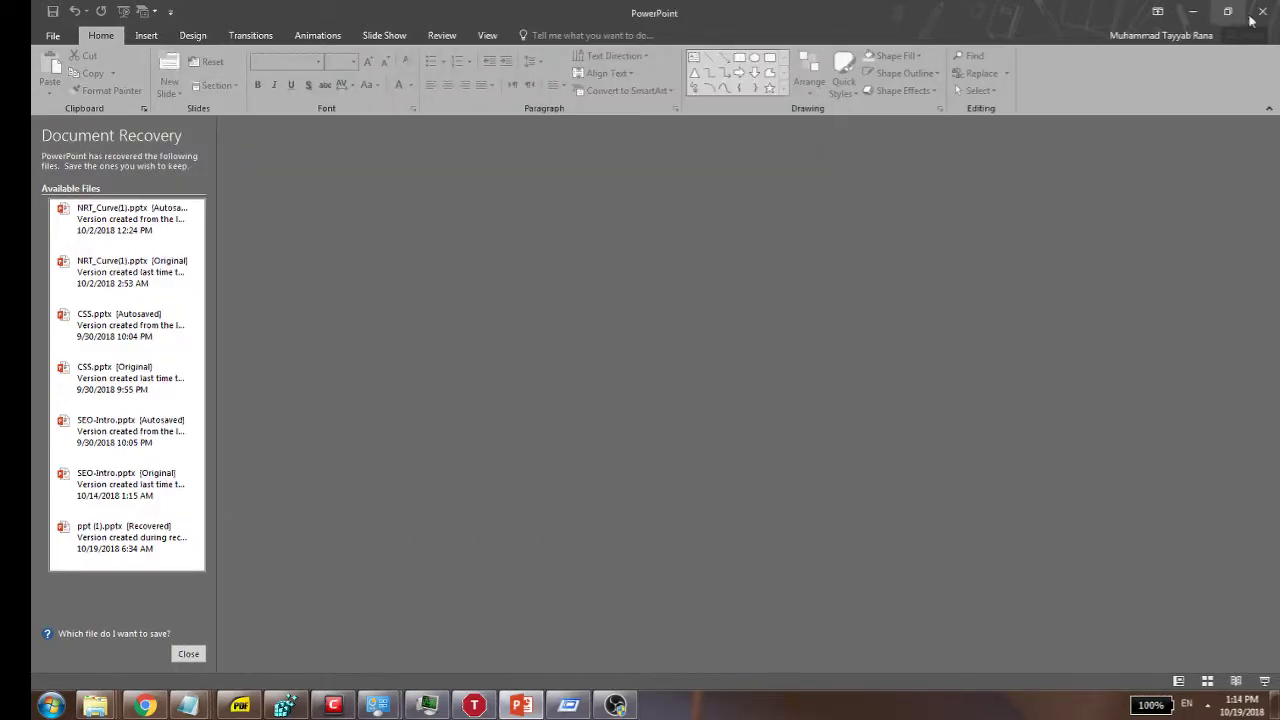
{"action": "left_click", "coordinate": [1252, 14]}
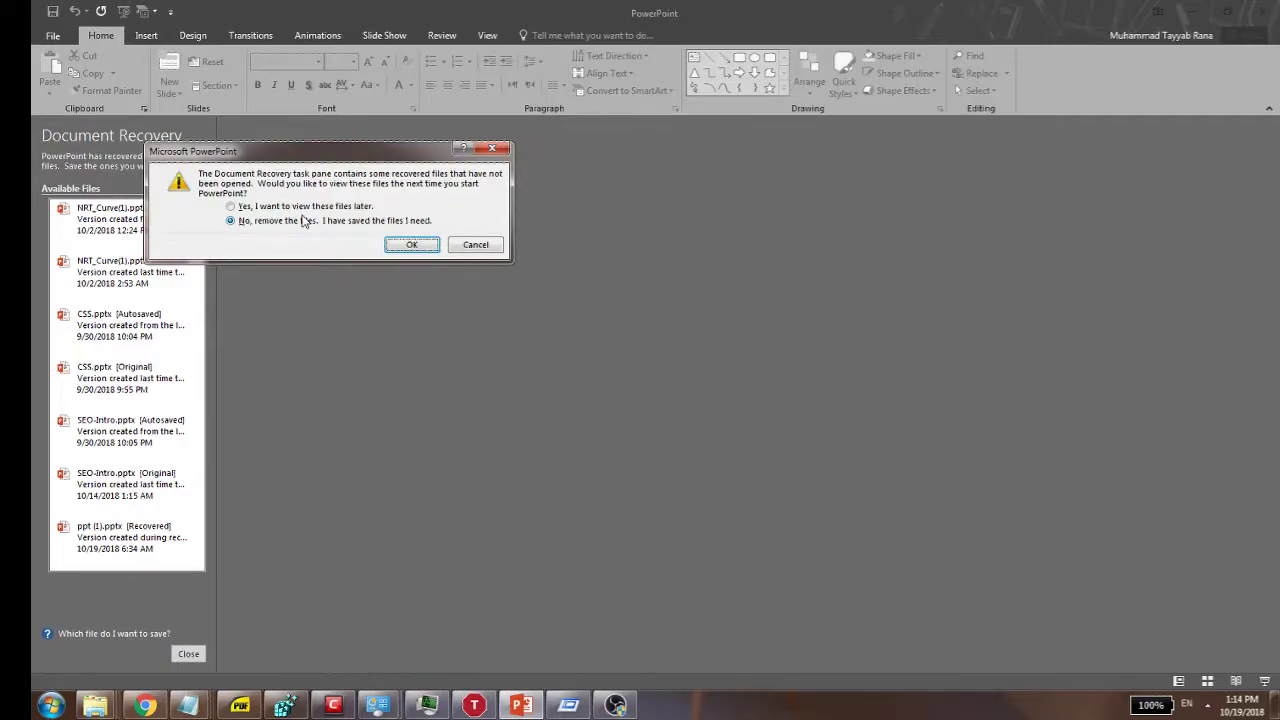
{"action": "left_click", "coordinate": [411, 244]}
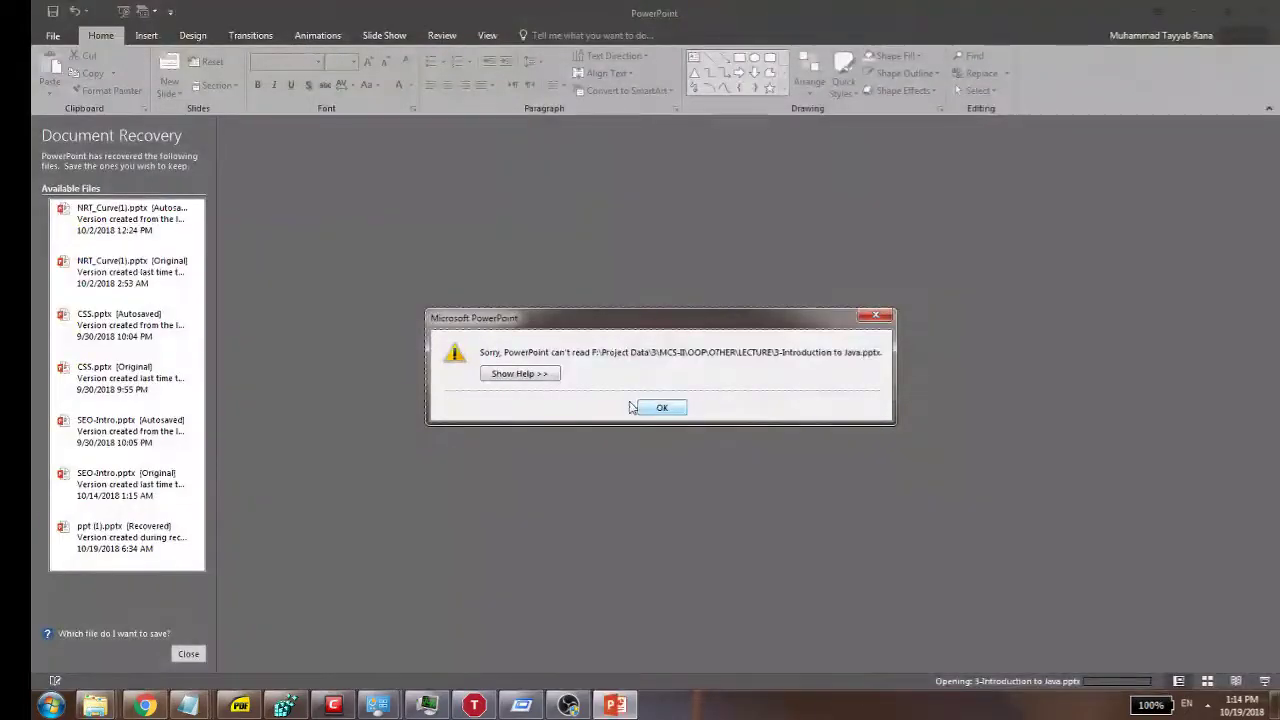
- Try opening 3-Introduction to Java.pptx, viewing and closing its file Properties in between
{"action": "left_click", "coordinate": [662, 406]}
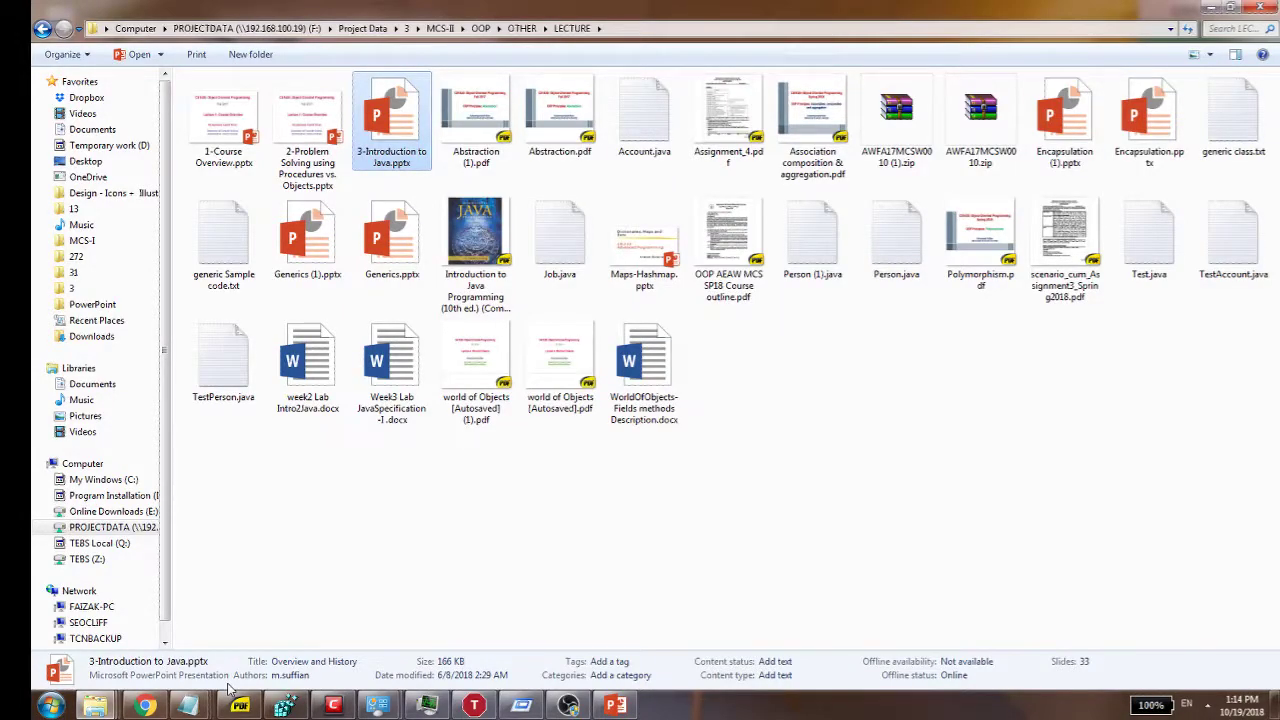
{"action": "key", "text": "alt+Return"}
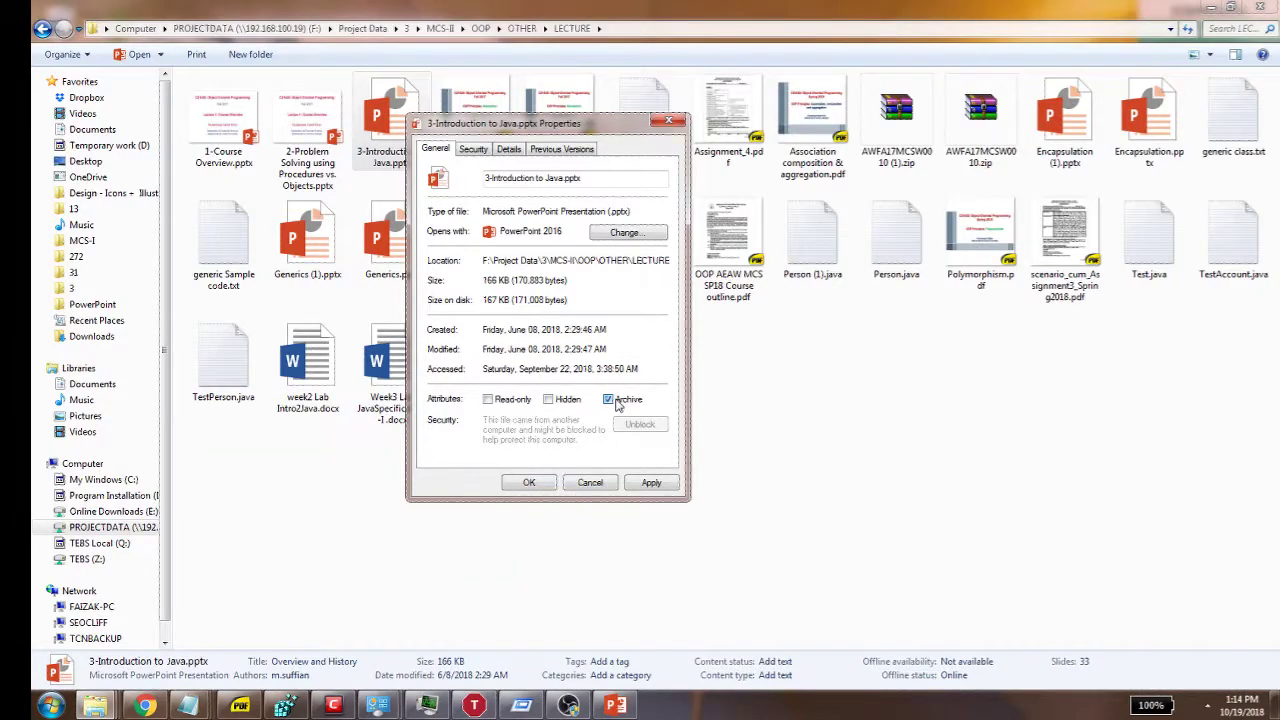
{"action": "left_click", "coordinate": [529, 482]}
{"action": "key", "text": "Return"}
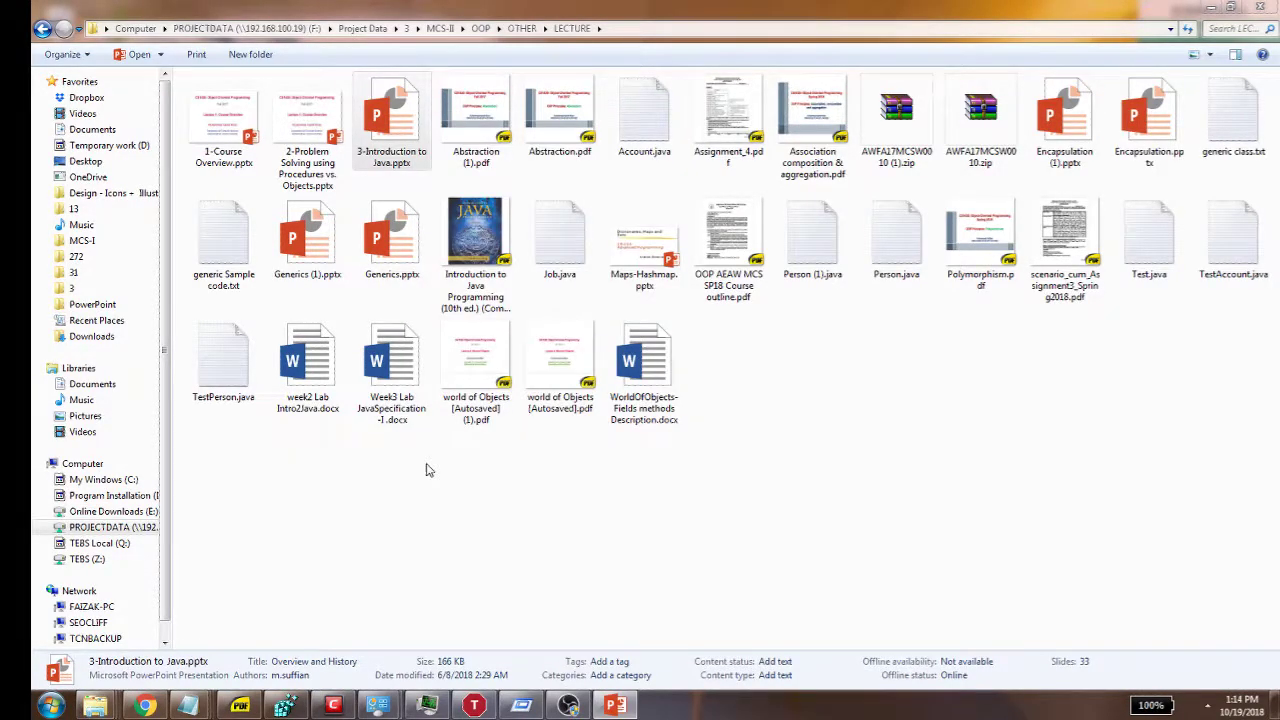